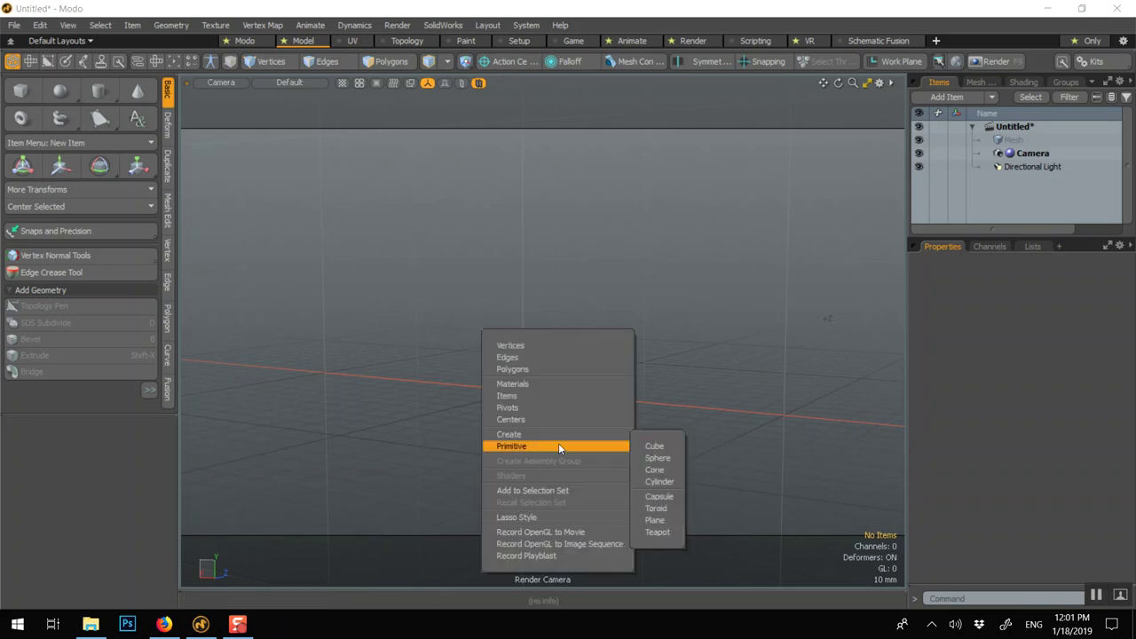
Step: Create a cube primitive and scale it vertically to about 144.5% to form a tall box
left_click(669, 447)
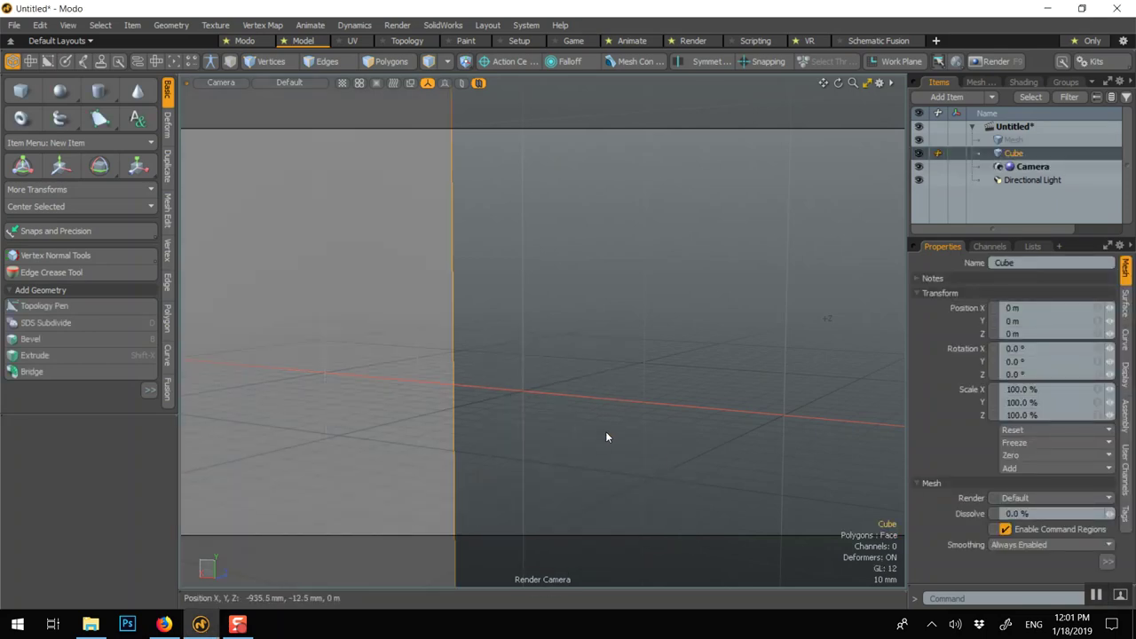
key("a")
left_click_drag(607, 436, 557, 468, "alt")
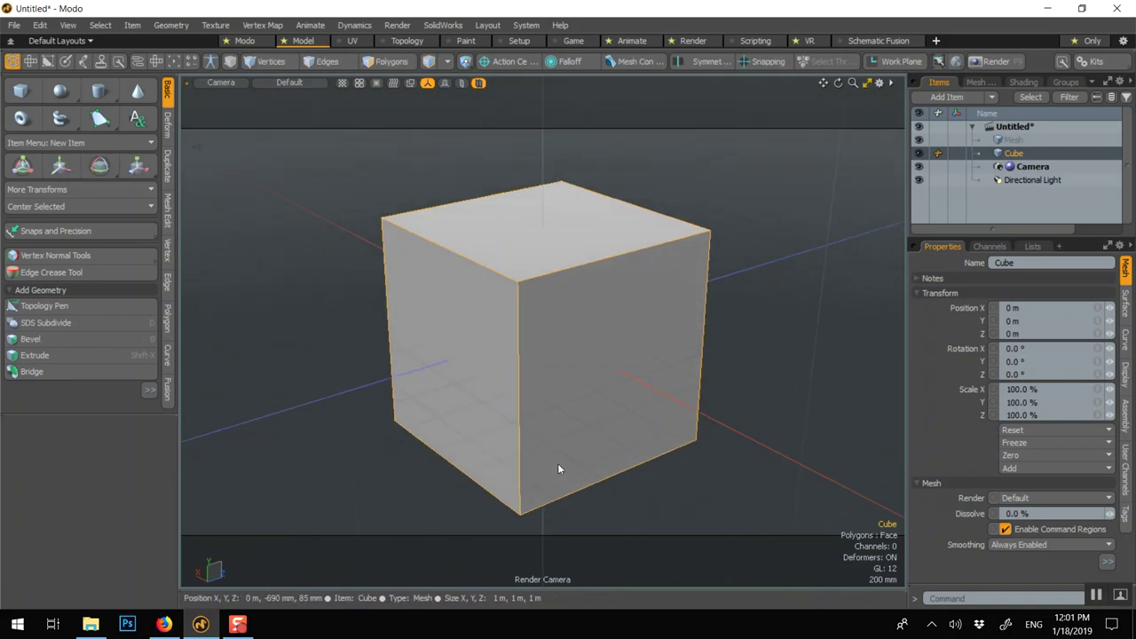
key("r")
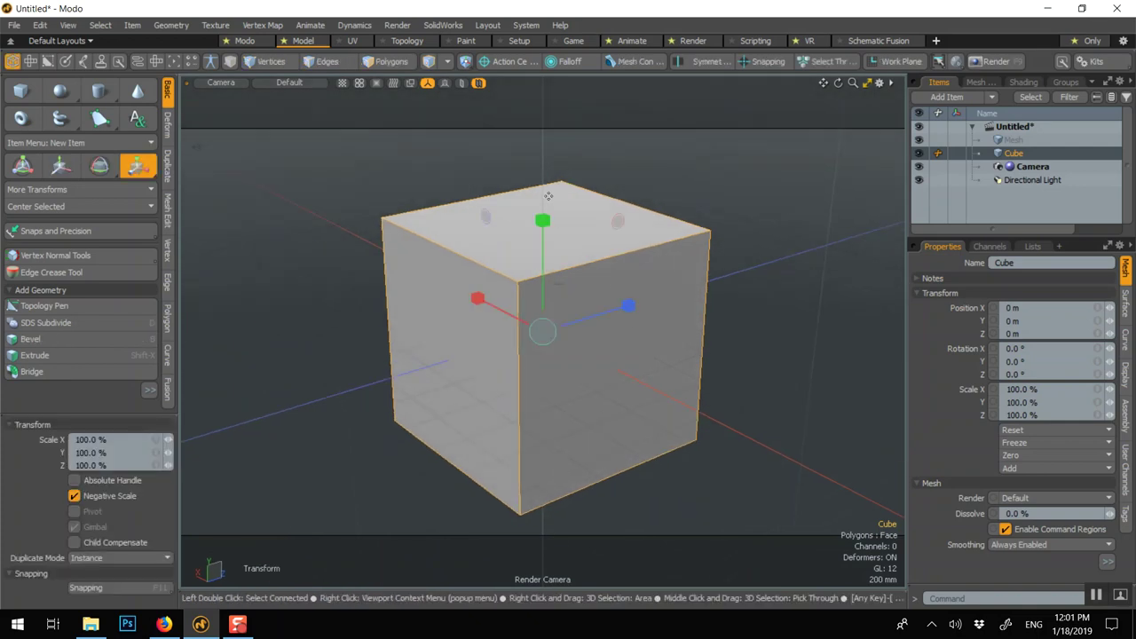
left_click_drag(543, 220, 542, 165)
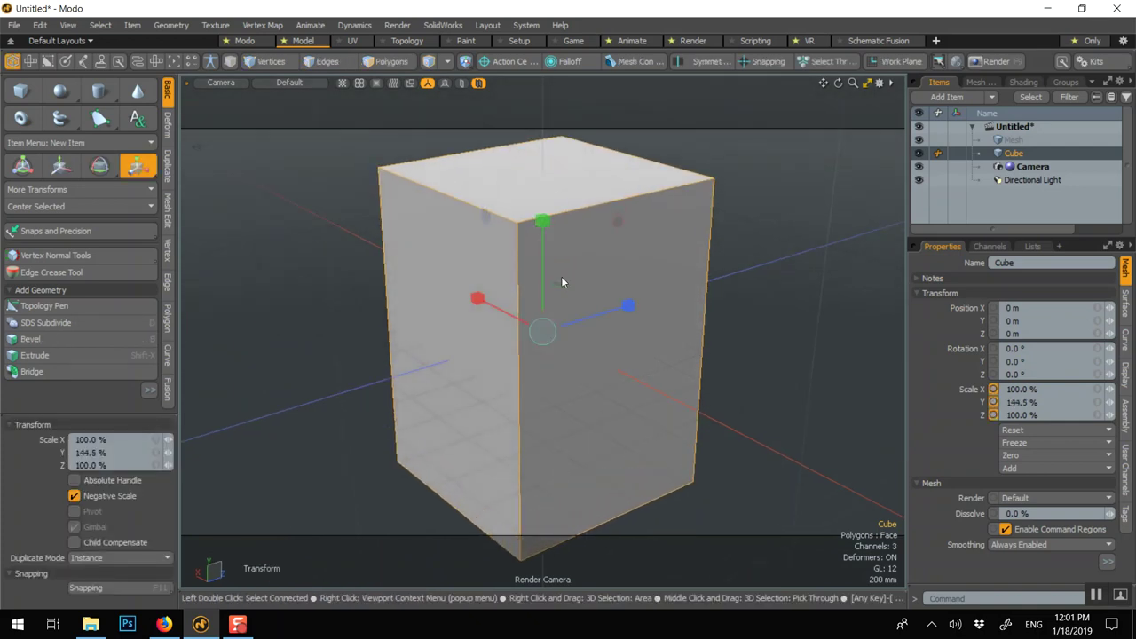
scroll(562, 282, "down", 2)
key("q")
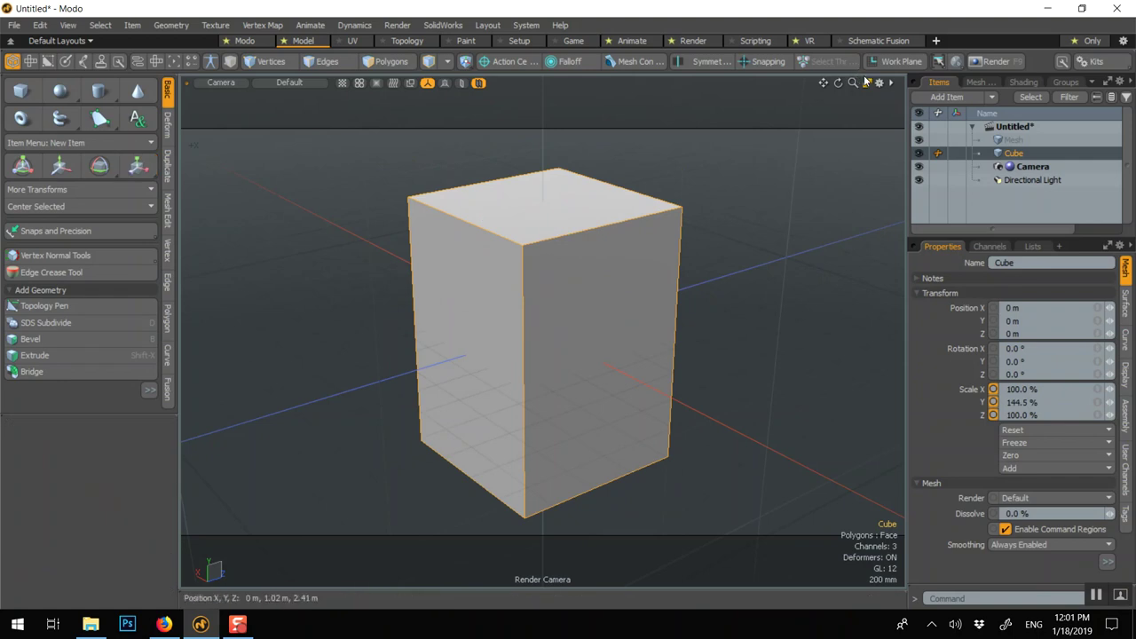
Step: Freeze the cube's scale and raise it 710 mm in Y so its base sits on the ground plane
left_click(867, 83)
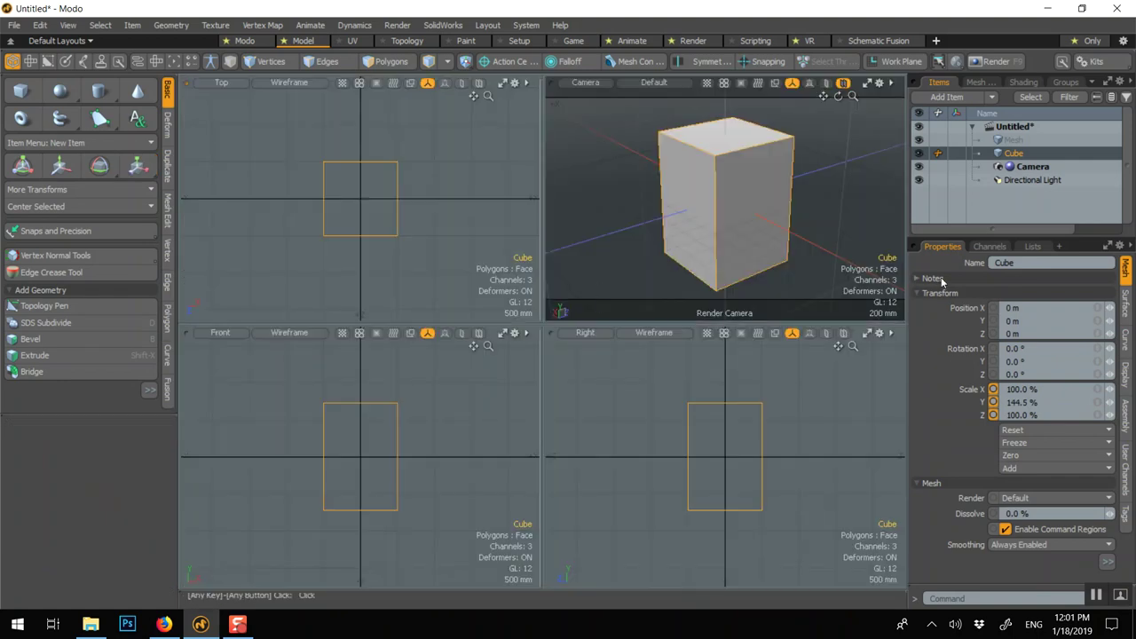
left_click(1014, 447)
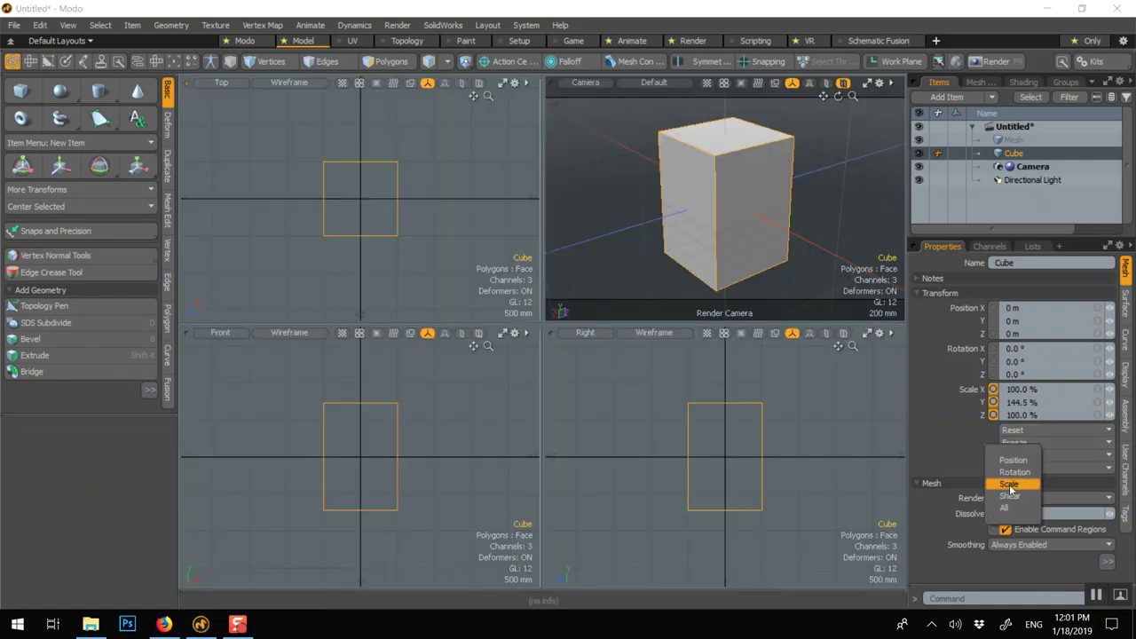
left_click(1009, 486)
key("w")
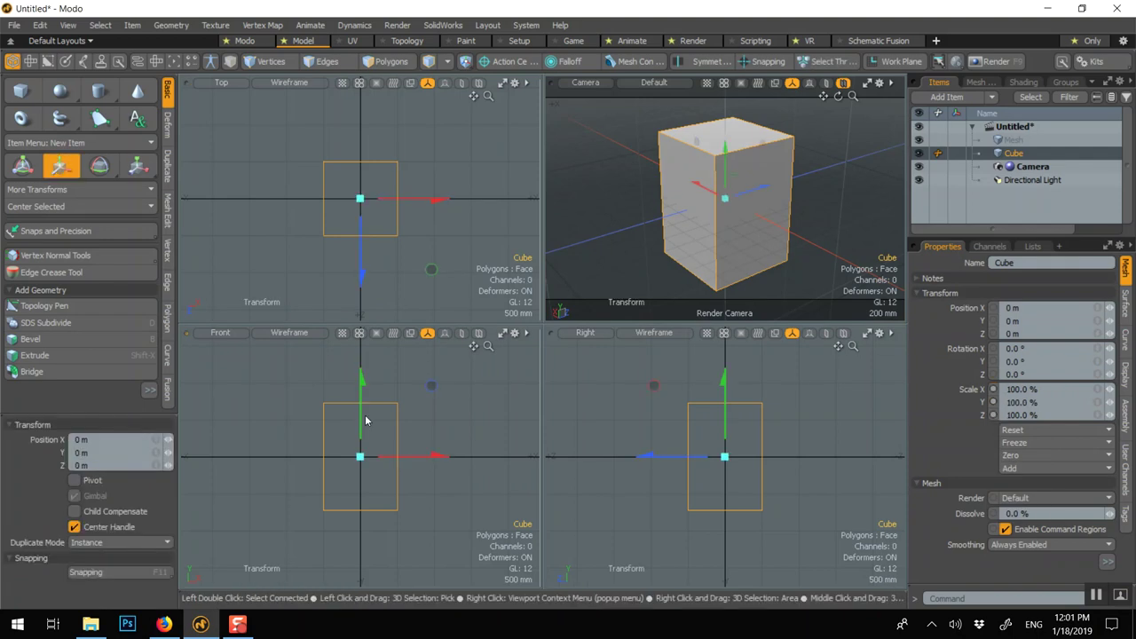
left_click_drag(364, 421, 365, 369)
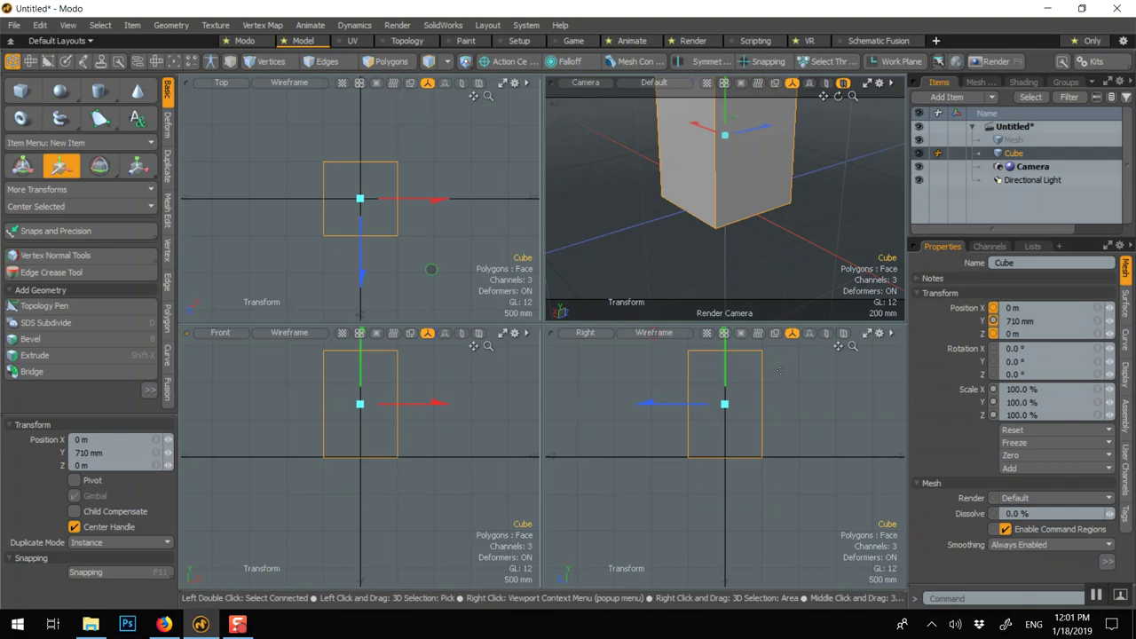
key("space")
left_click(864, 83)
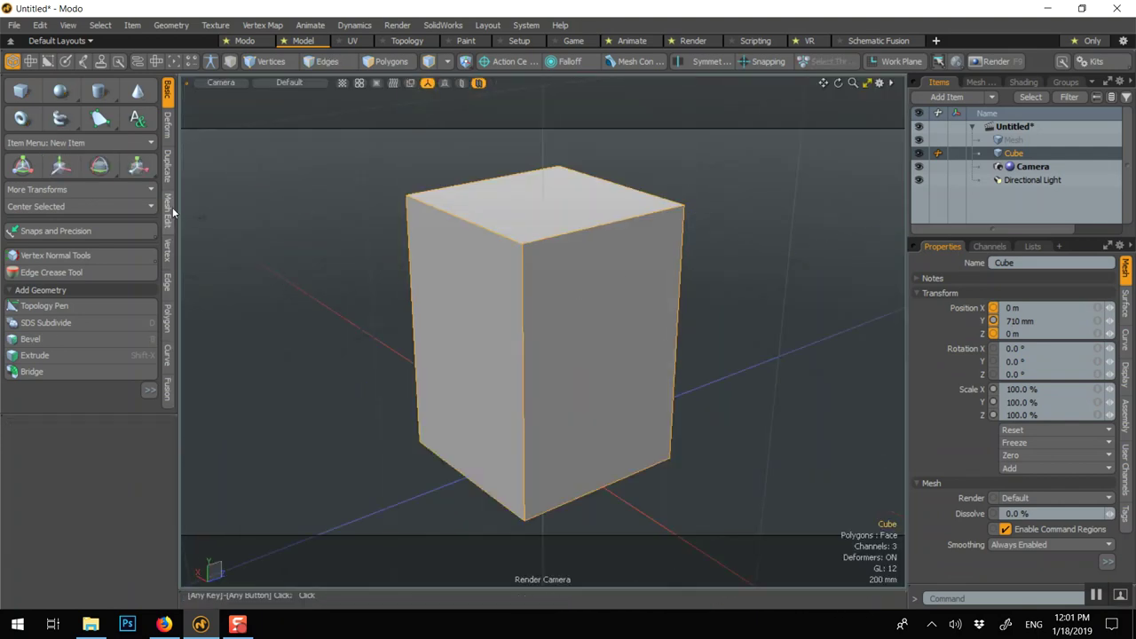
Step: Add paired edge loops along the box's borders at about 96% and another horizontal pair around mid-height at about 53%
left_click(167, 271)
left_click(81, 218)
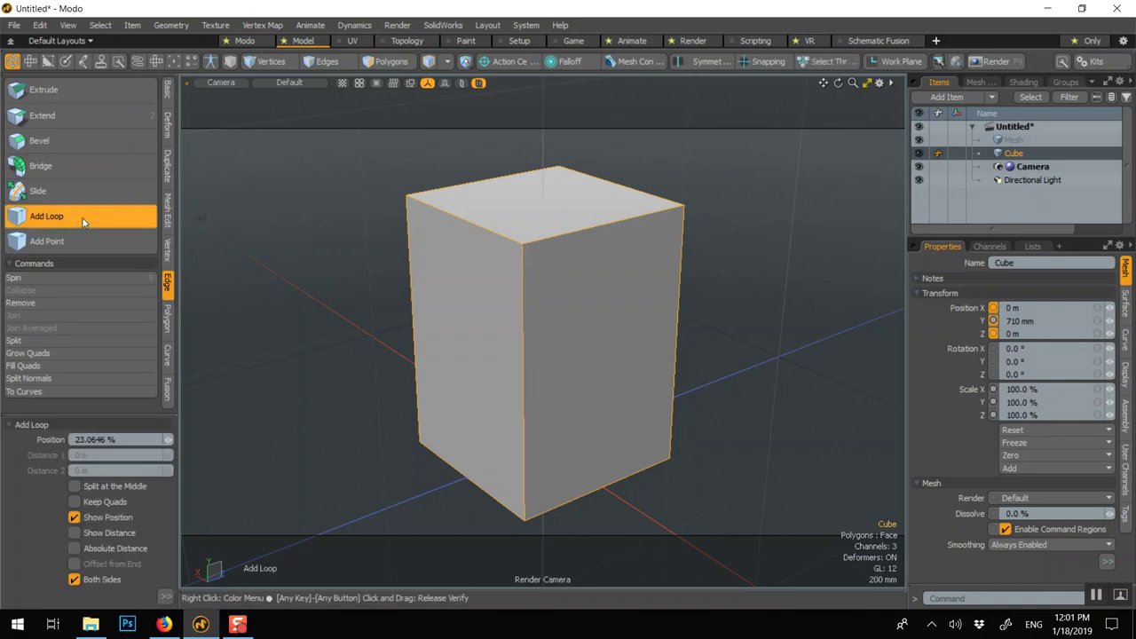
left_click(543, 238)
left_click_drag(544, 238, 536, 251)
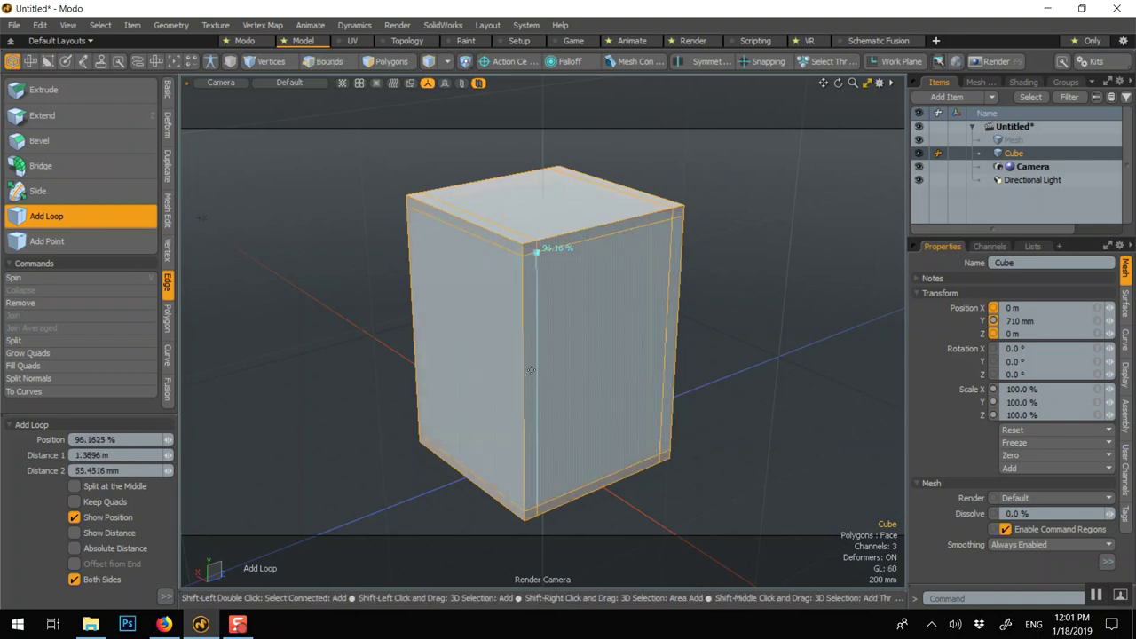
left_click_drag(531, 370, 537, 379)
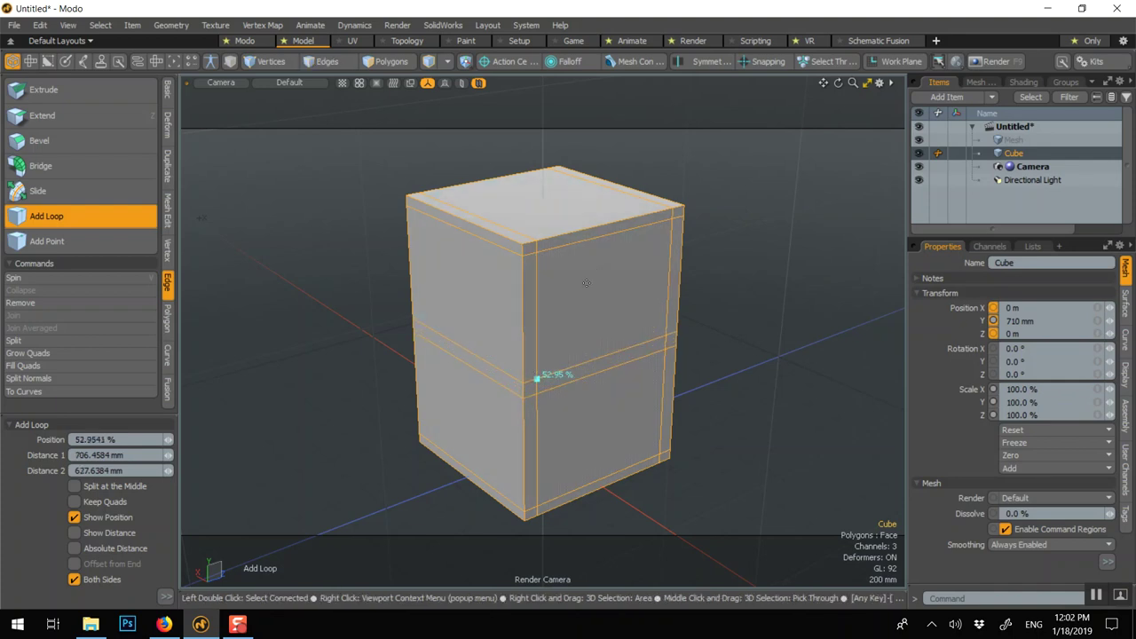
key("space")
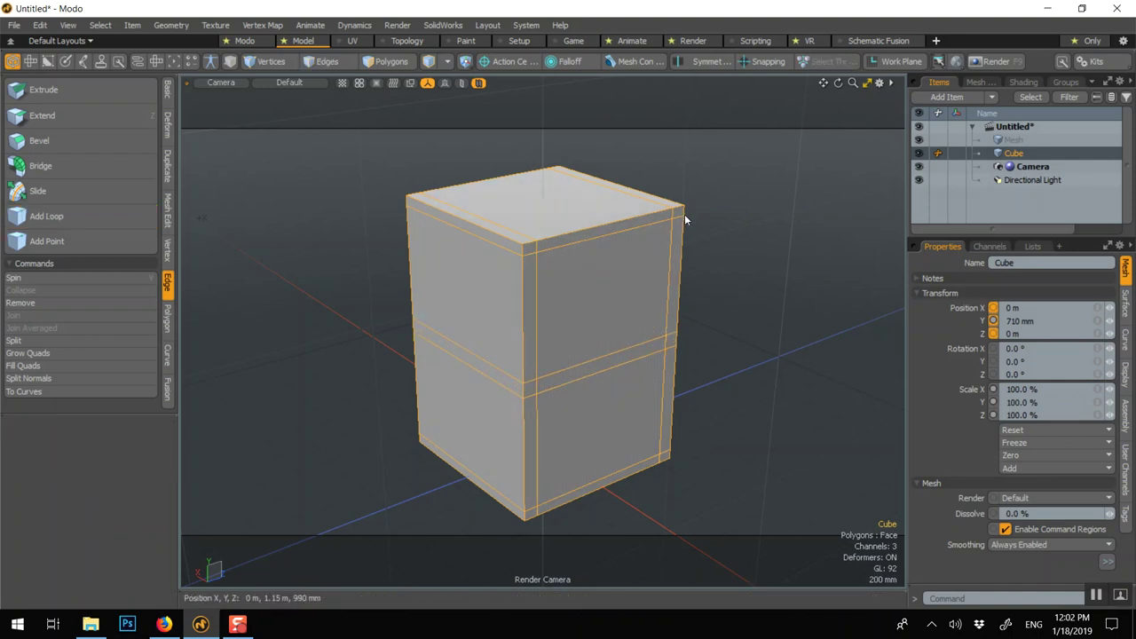
Step: Select the upper and lower front polygons and bevel them deep inward to hollow out two compartments
key("3")
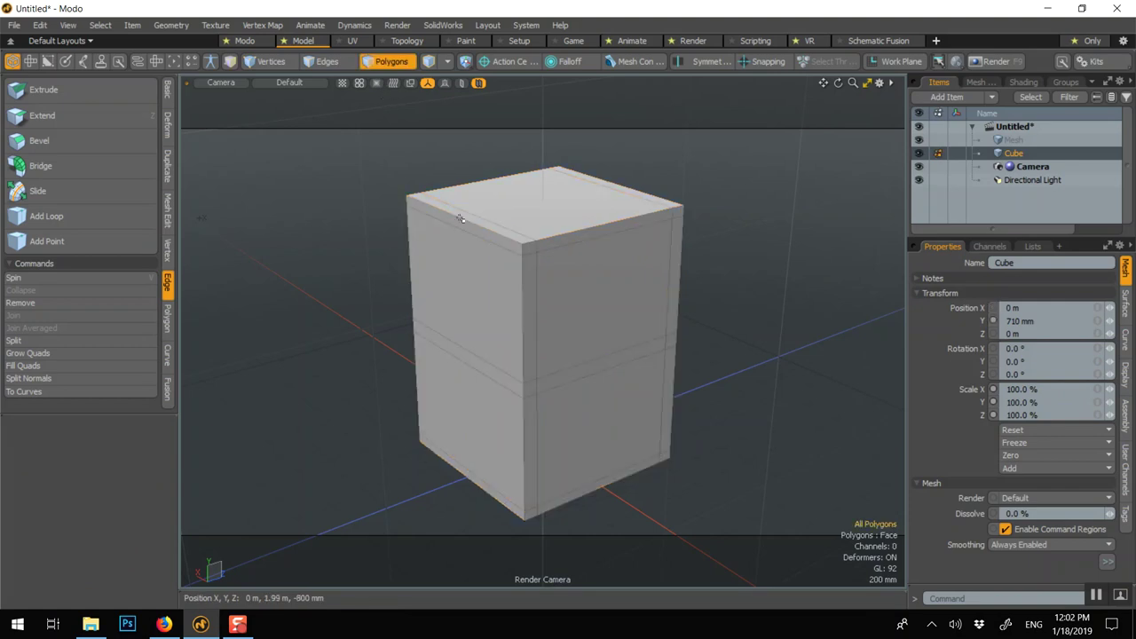
left_click(594, 322)
left_click(592, 404, "shift")
key("b")
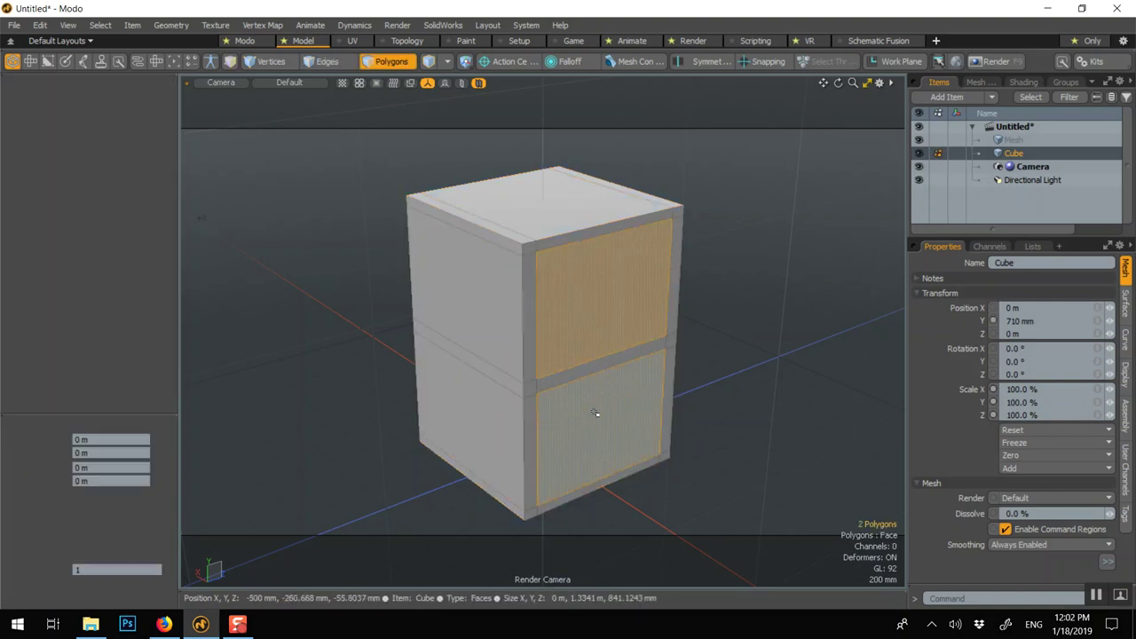
left_click_drag(686, 406, 554, 336)
key("space")
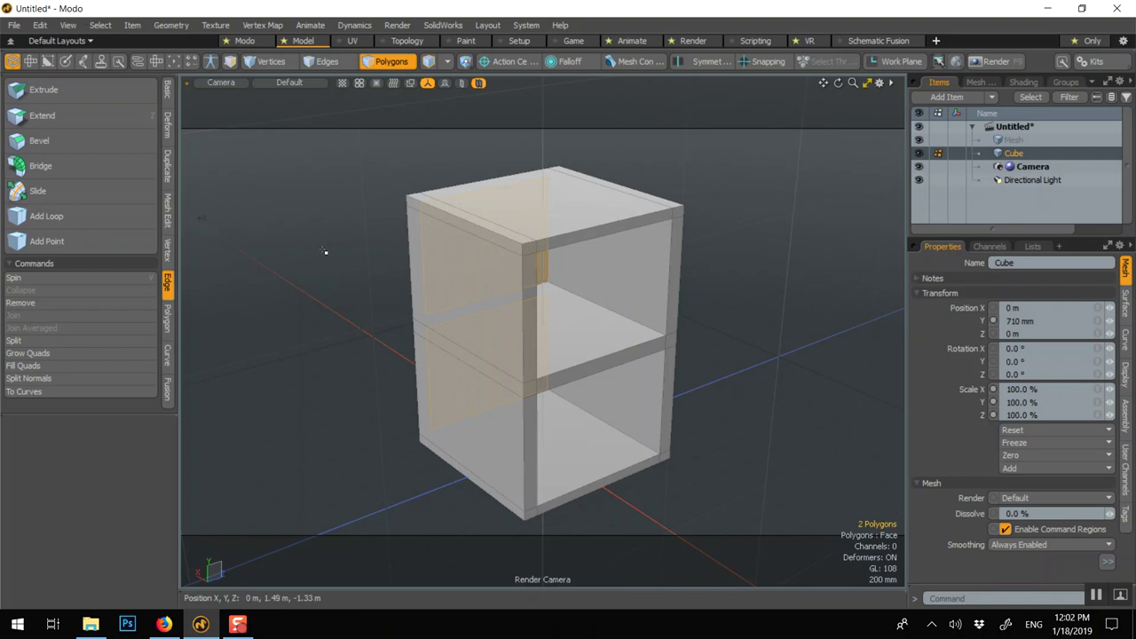
Step: Copy the two selected back polygons of the compartments and rename the Cube item as Cabinet
left_click(40, 24)
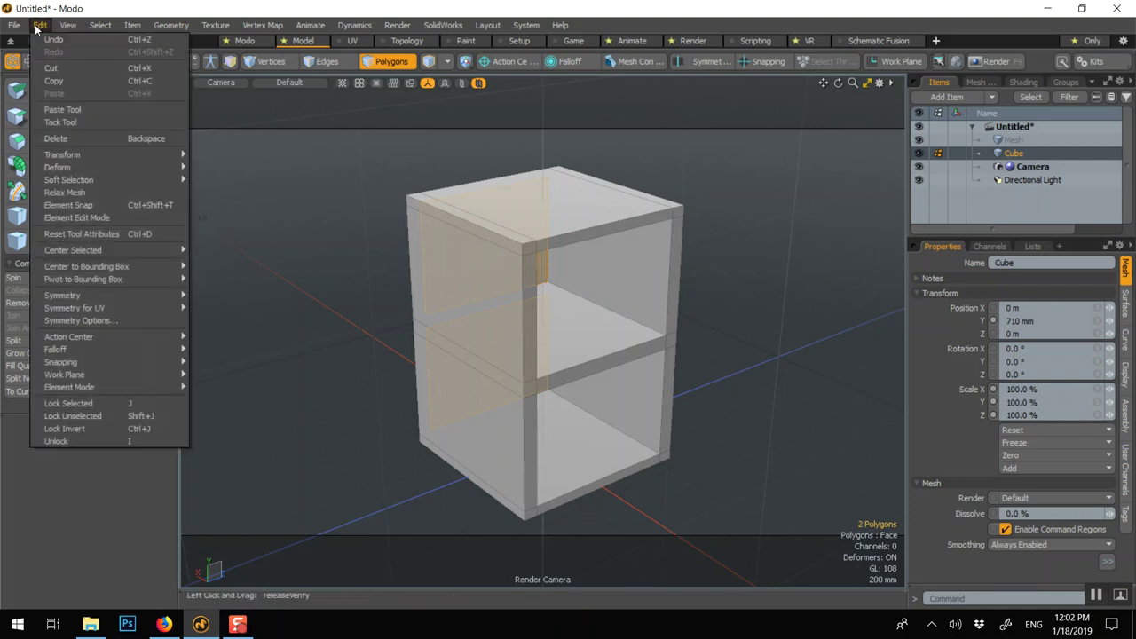
left_click(42, 74)
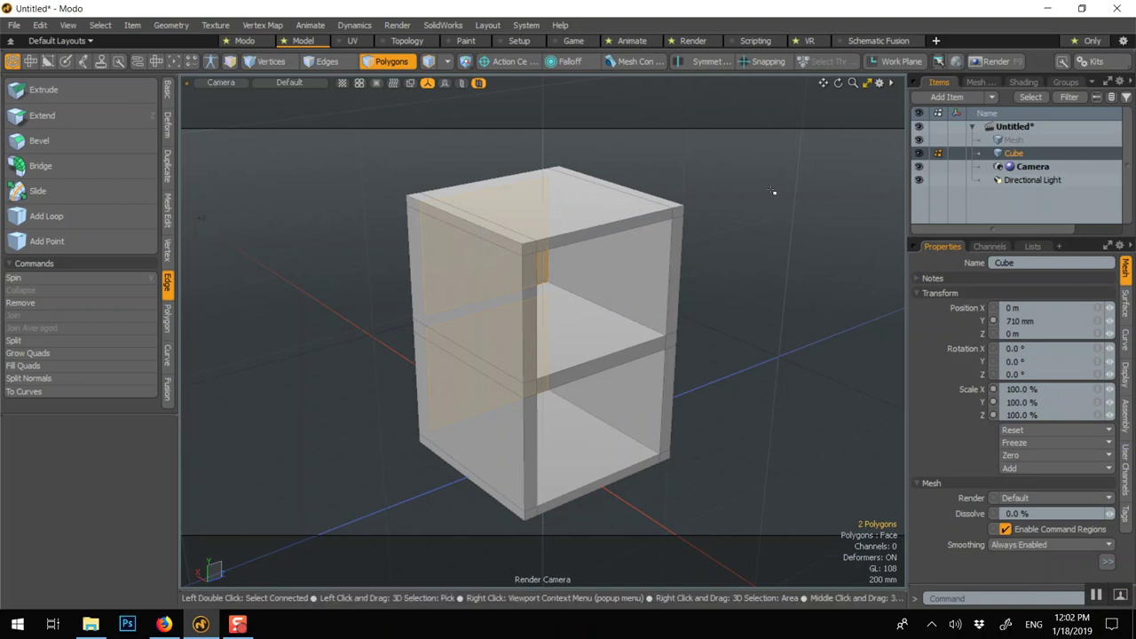
double_click(1006, 153)
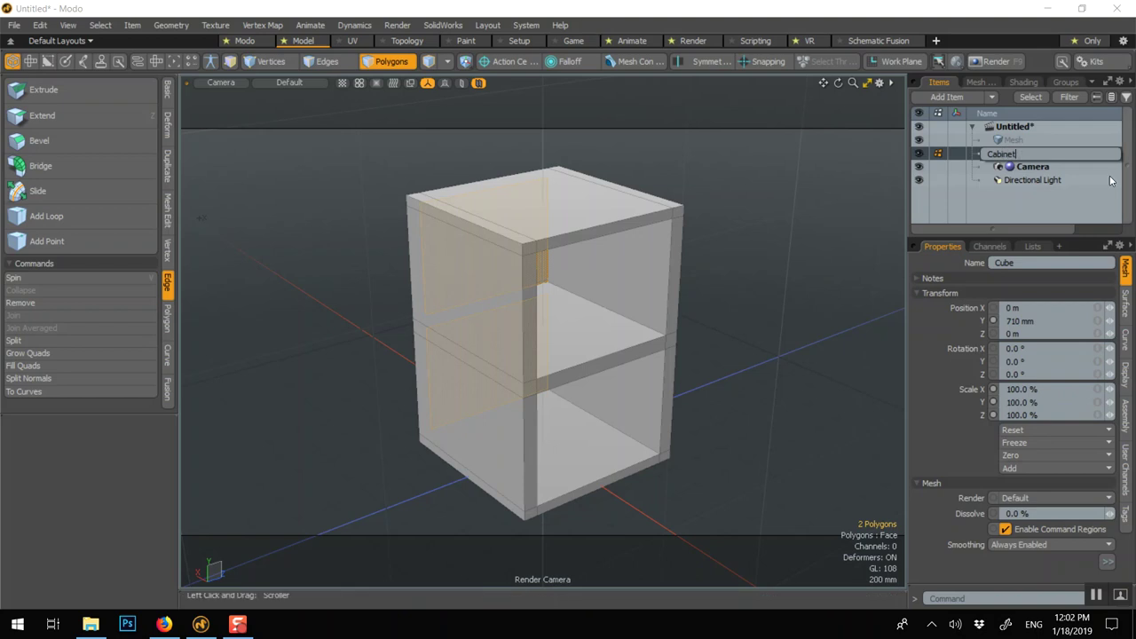
key("Return")
Step: Rename the empty Mesh item as Droors and paste the copied polygons into it
left_click(1028, 141)
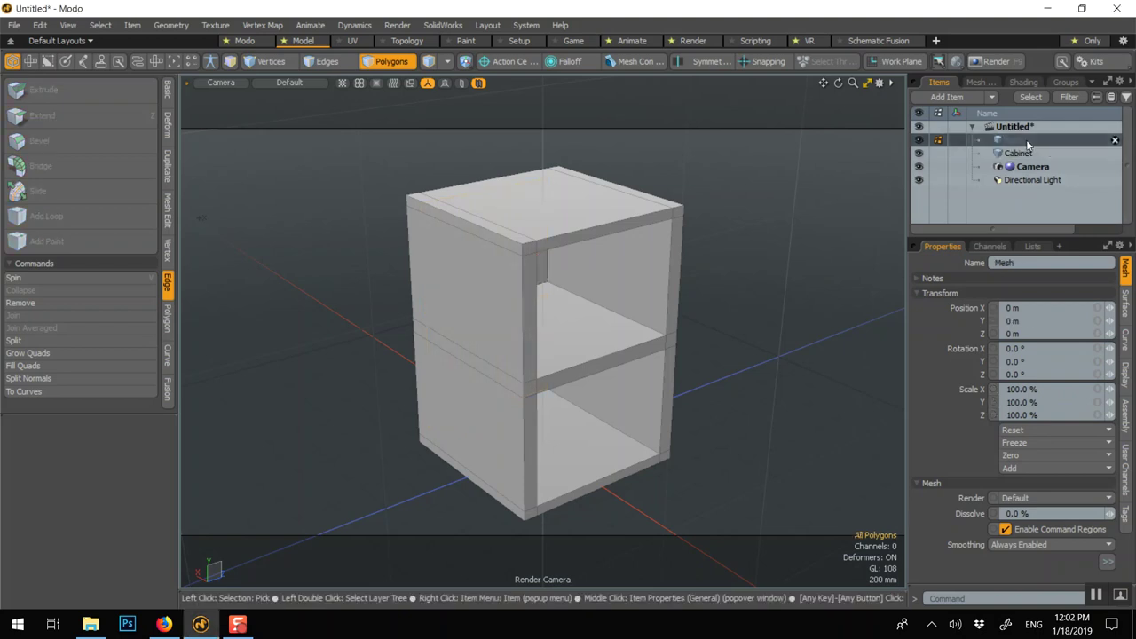
double_click(1027, 142)
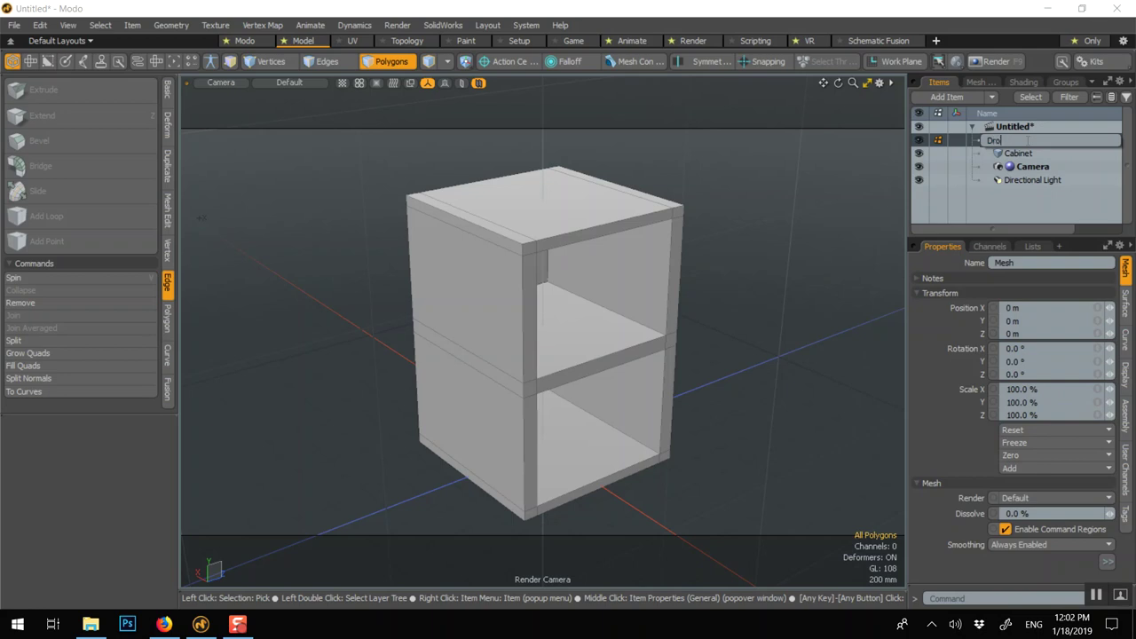
type("Droors")
key("Return")
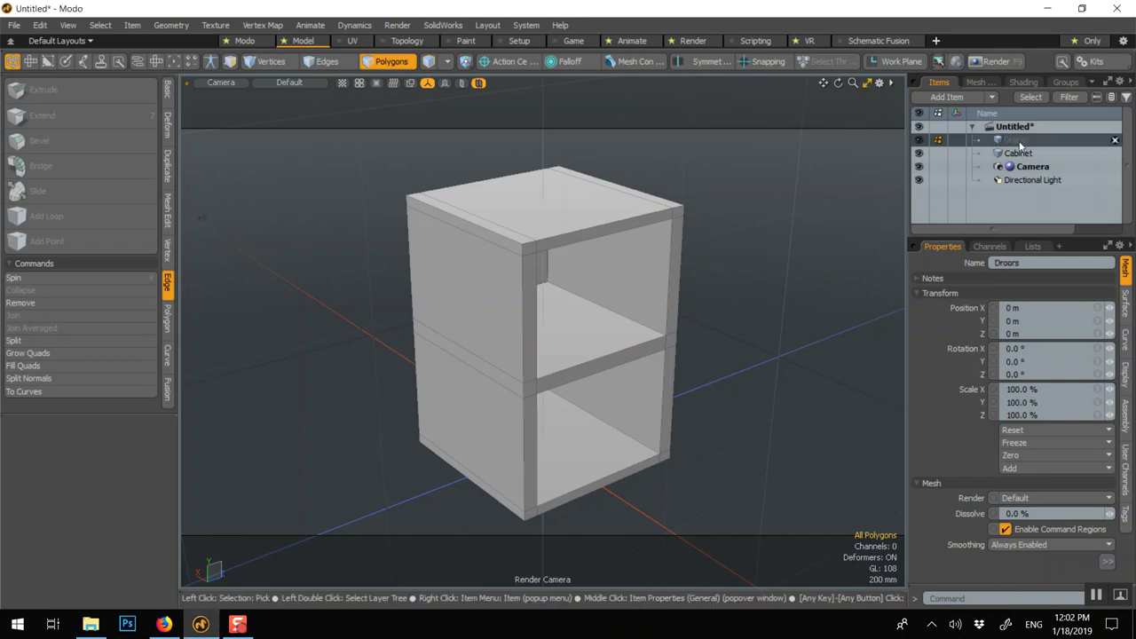
left_click(40, 25)
left_click(53, 90)
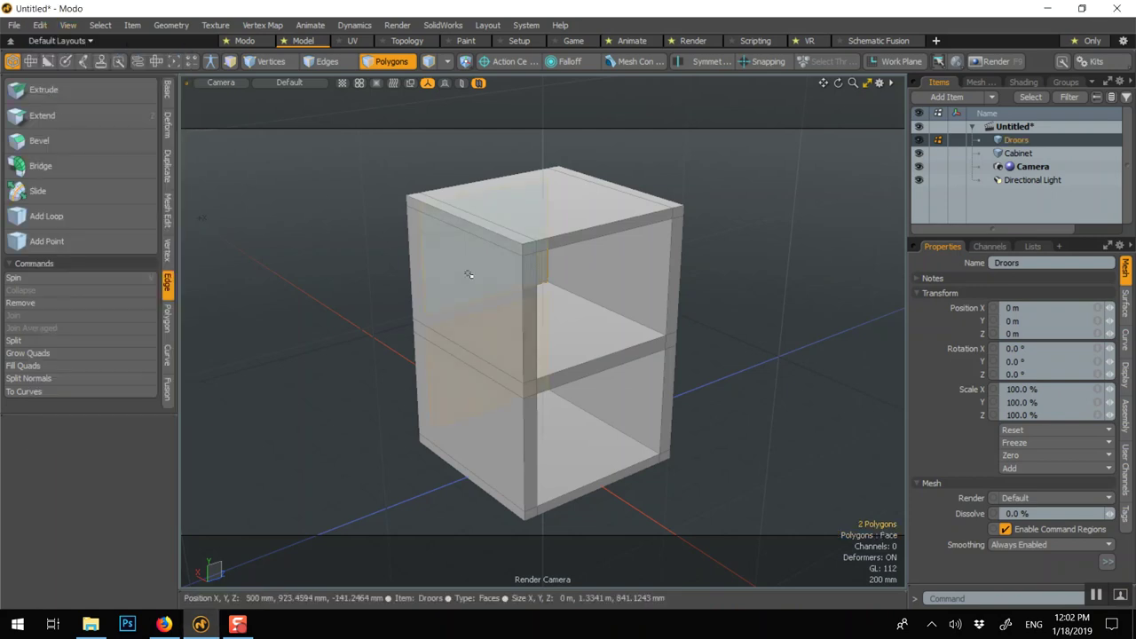
Step: Switch to item selection and briefly hide the Cabinet item to check the pasted drawer panels
key("5")
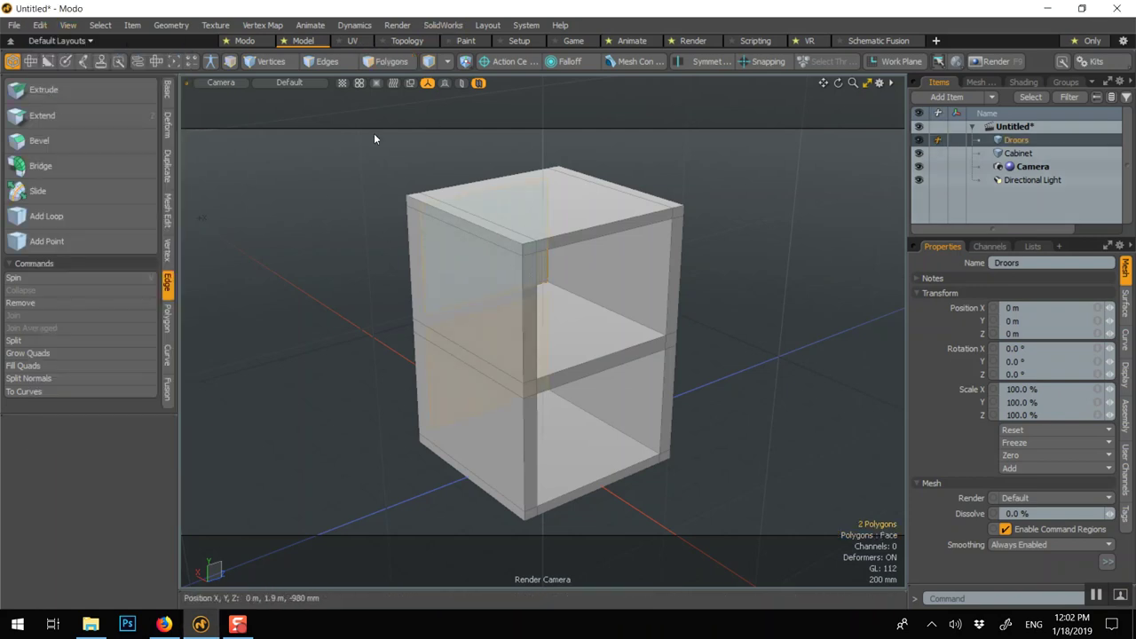
left_click(1012, 155)
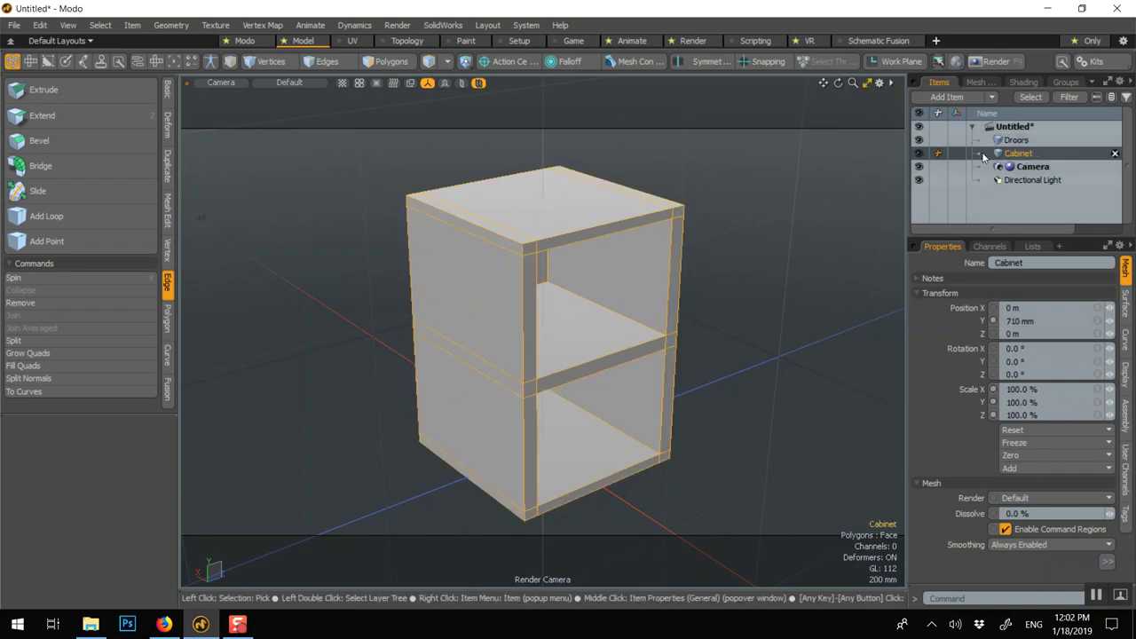
left_click(922, 153)
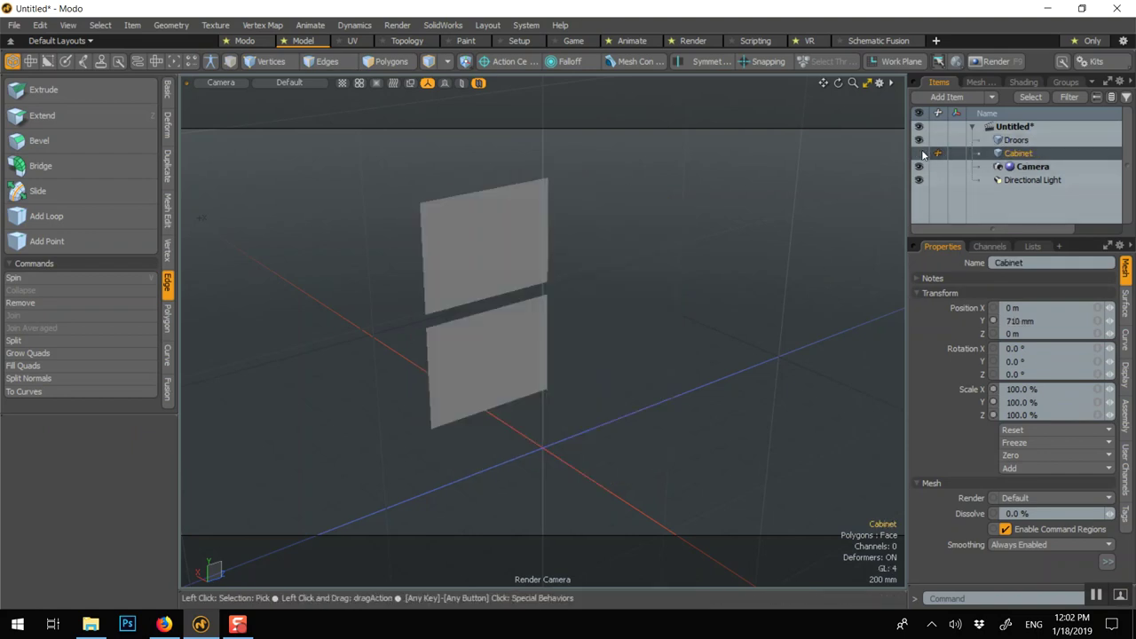
left_click(920, 154)
Step: Thicken the Droors panels toward the cabinet's front with an offset of 950 mm
left_click(1030, 140)
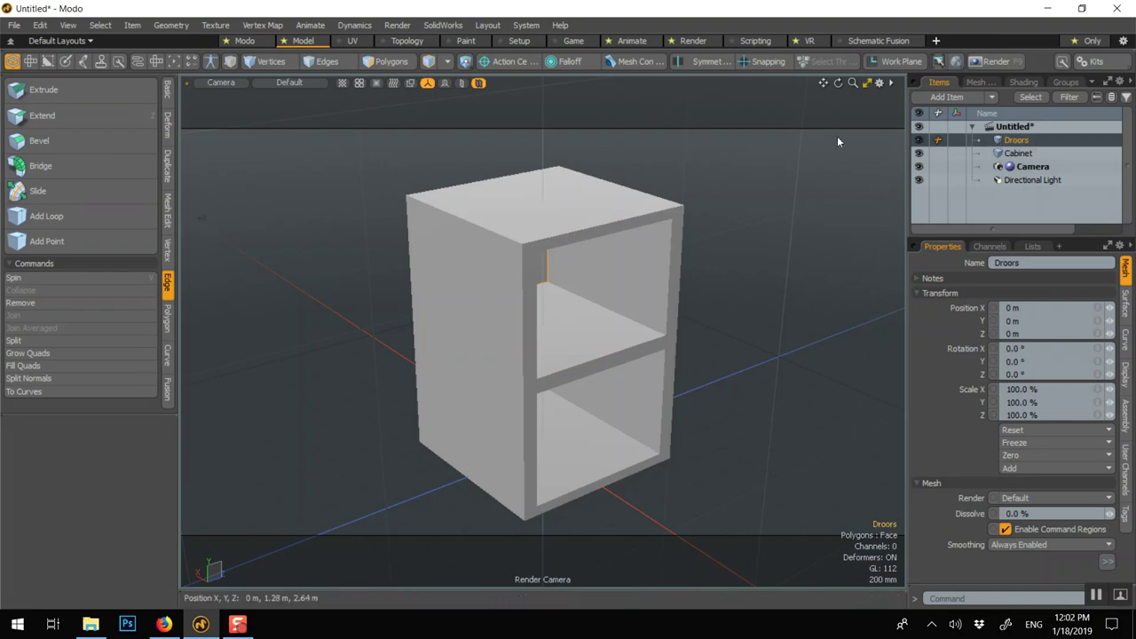
left_click_drag(616, 410, 553, 318, "alt")
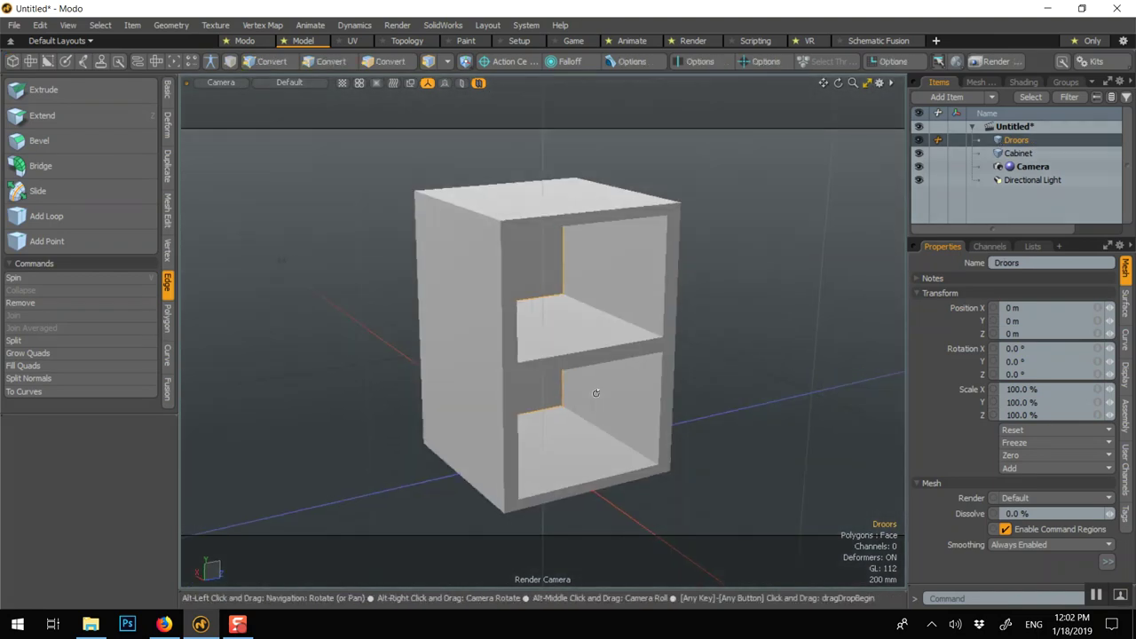
left_click(169, 91)
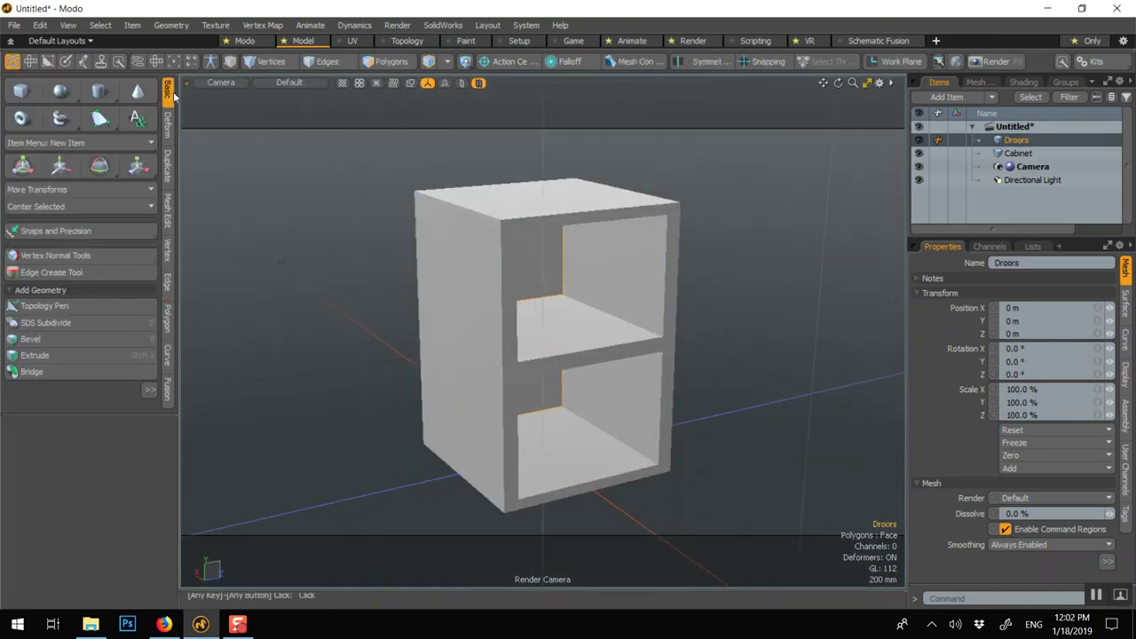
left_click_drag(45, 415, 48, 449)
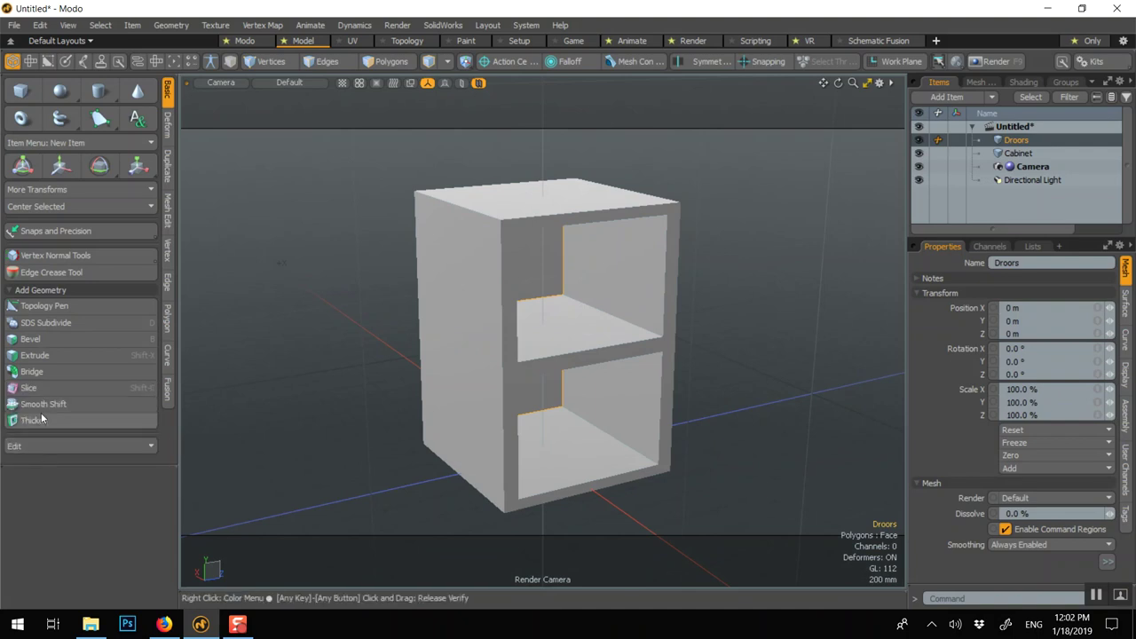
left_click(40, 420)
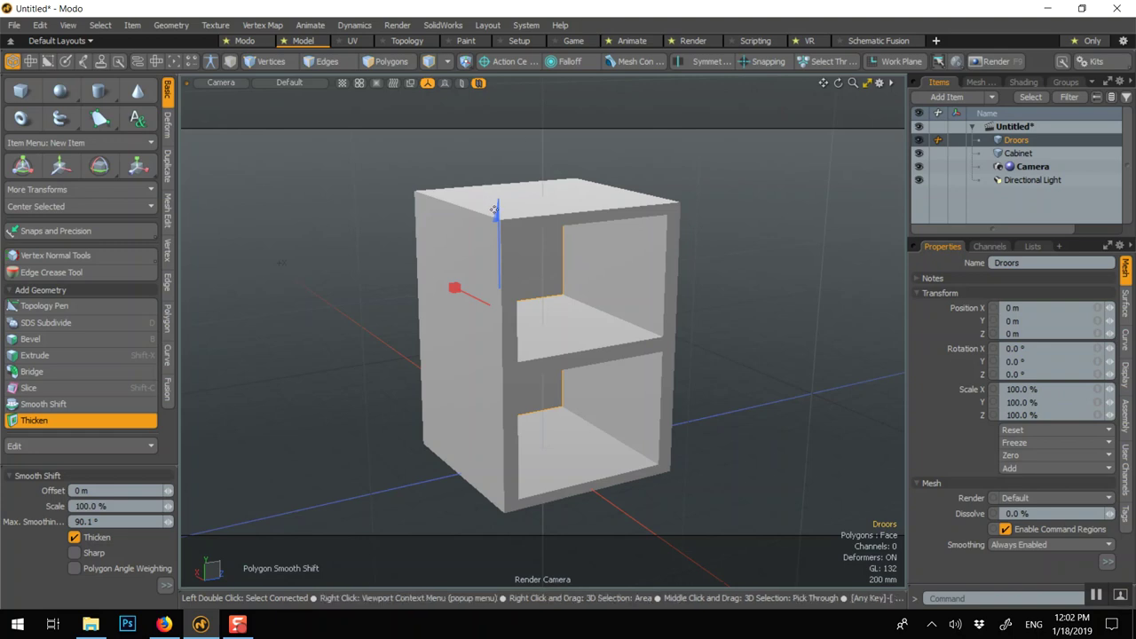
left_click_drag(497, 213, 497, 34)
left_click_drag(498, 89, 496, 137)
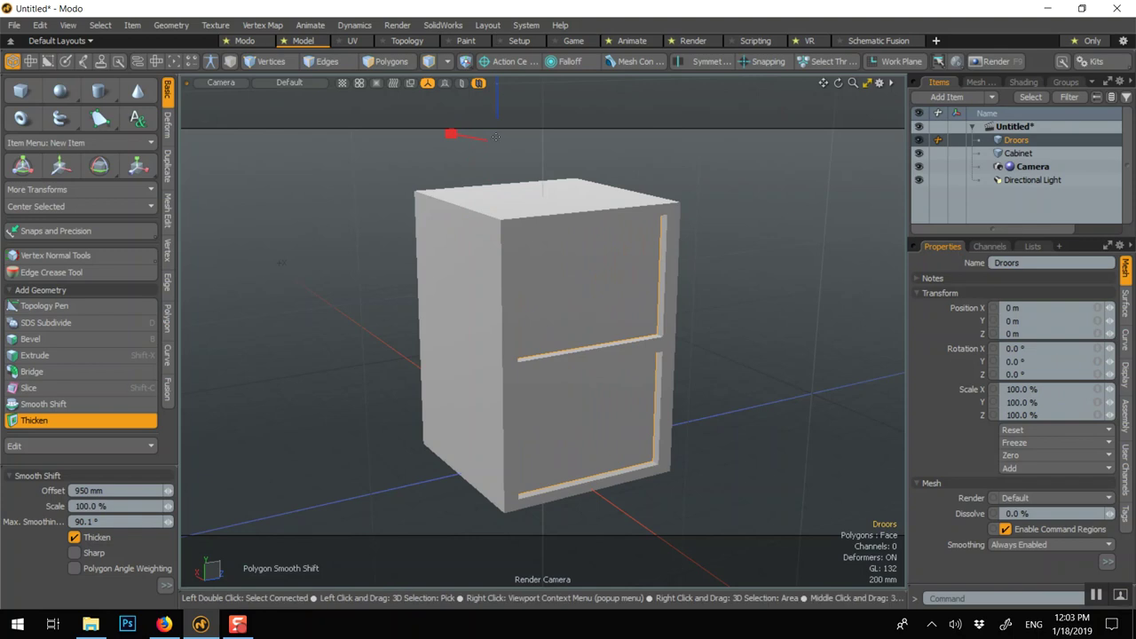
key("q")
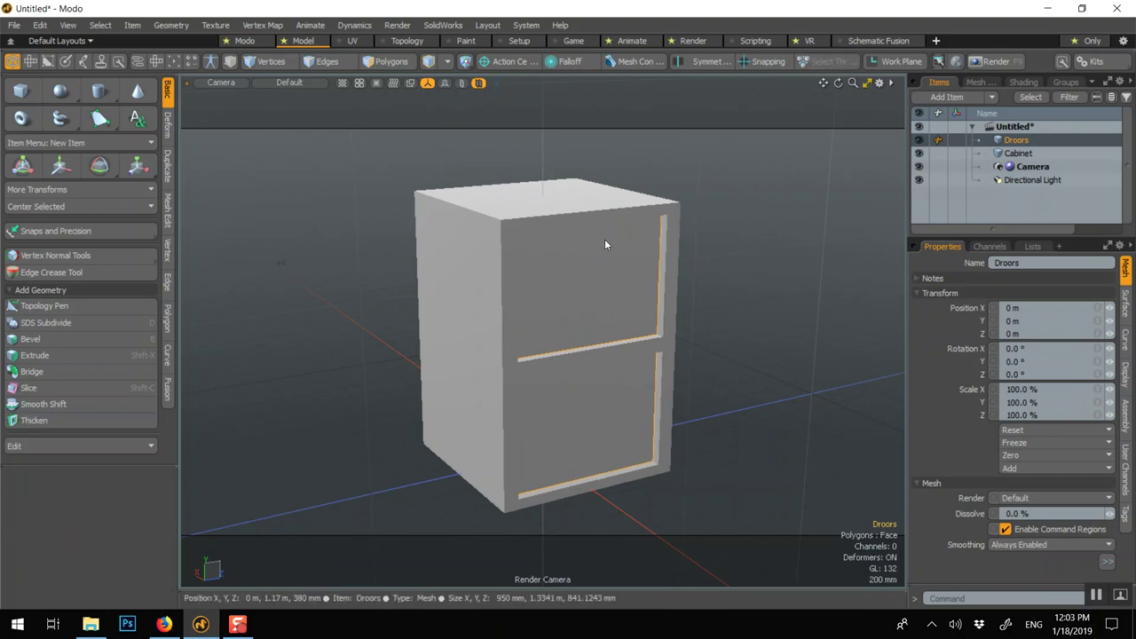
Step: Move the Droors item's center to the middle of its bounding box
key("w")
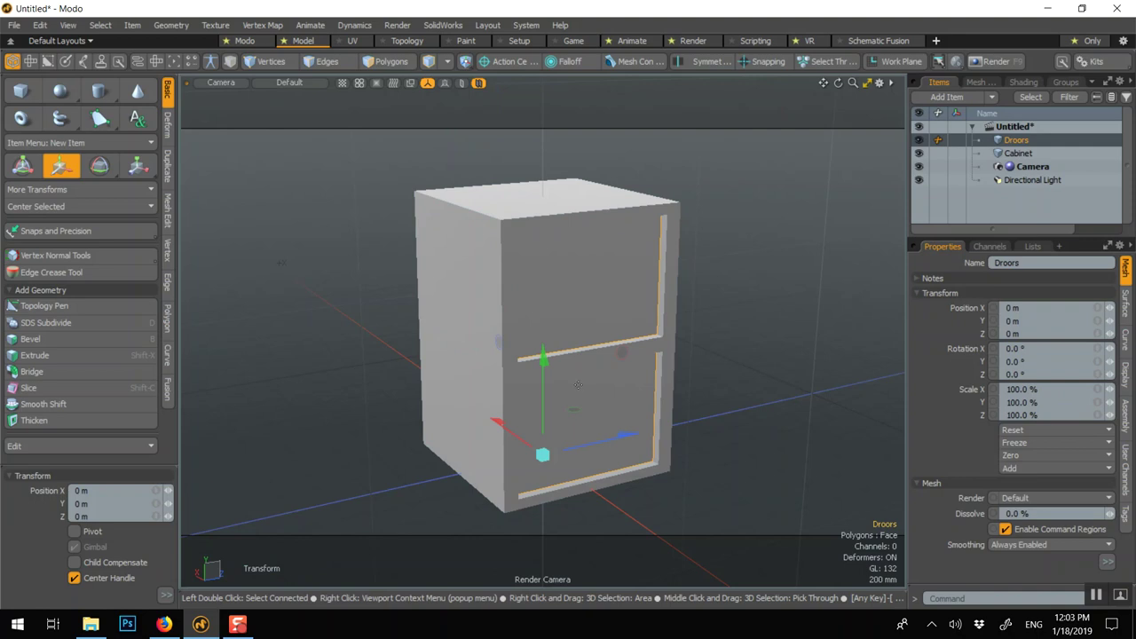
key("q")
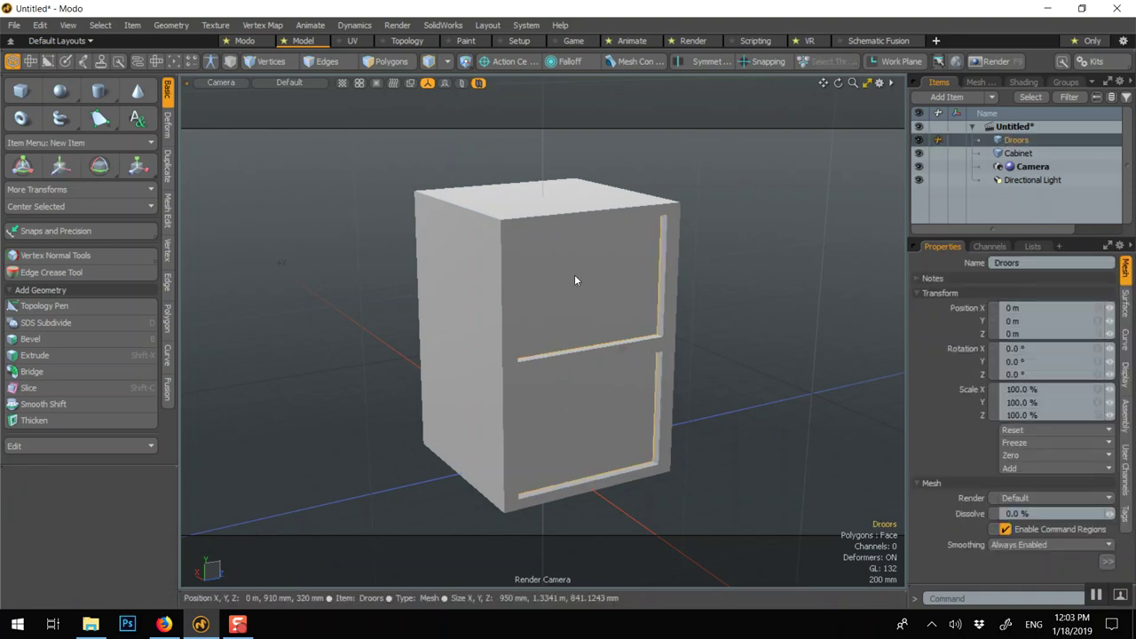
left_click(39, 25)
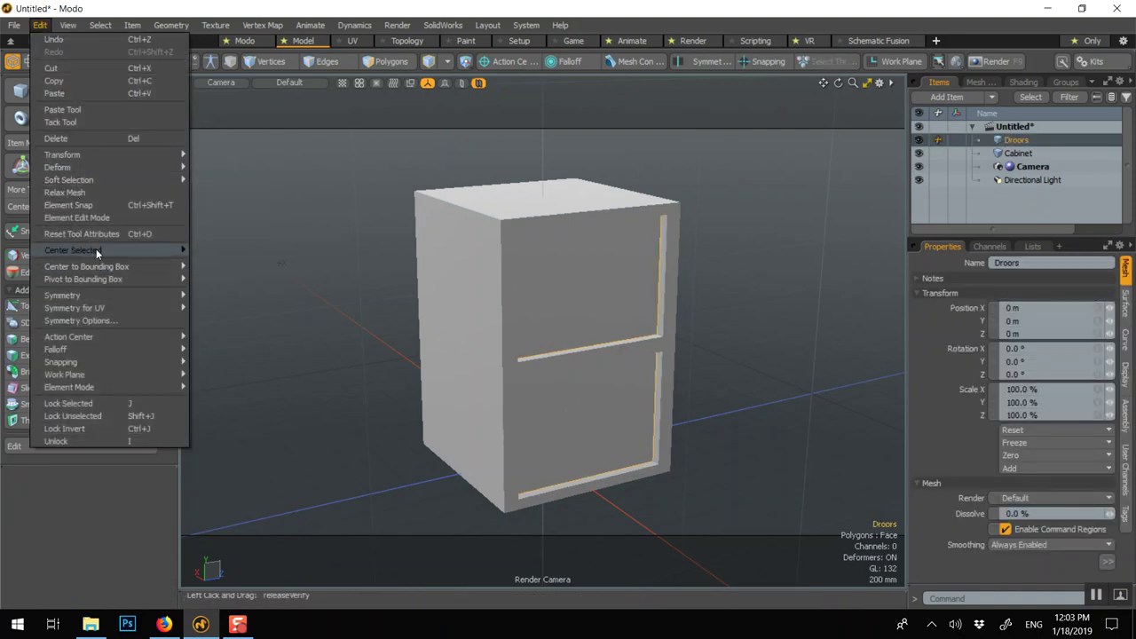
mouse_move(147, 266)
left_click(213, 266)
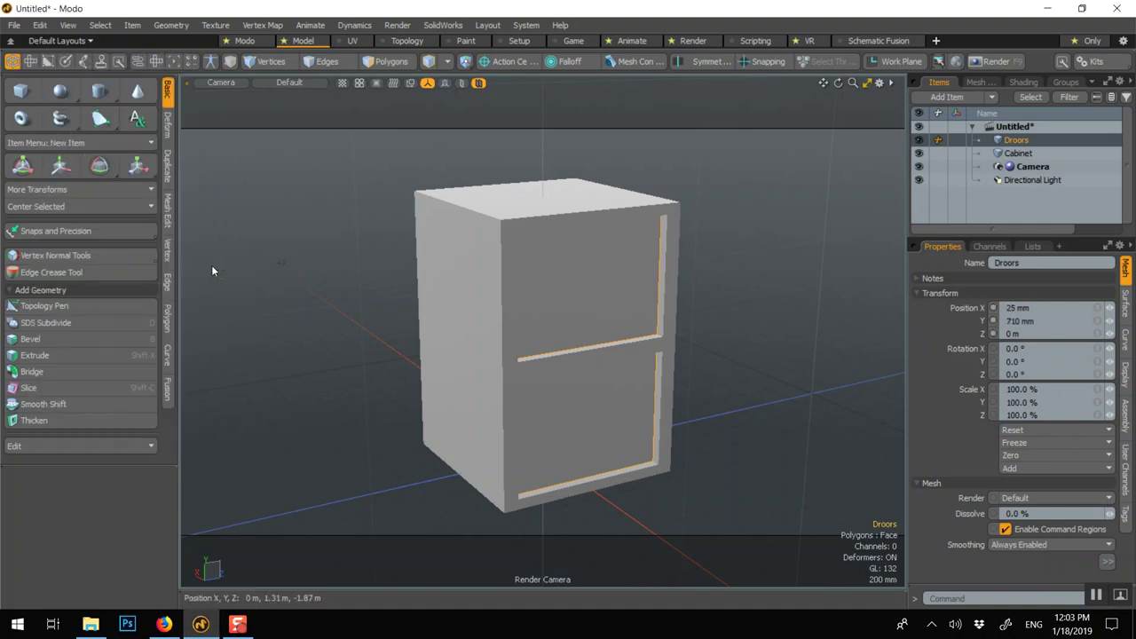
Step: Move the Droors item -290 mm along X so both drawers project from the cabinet's front
key("w")
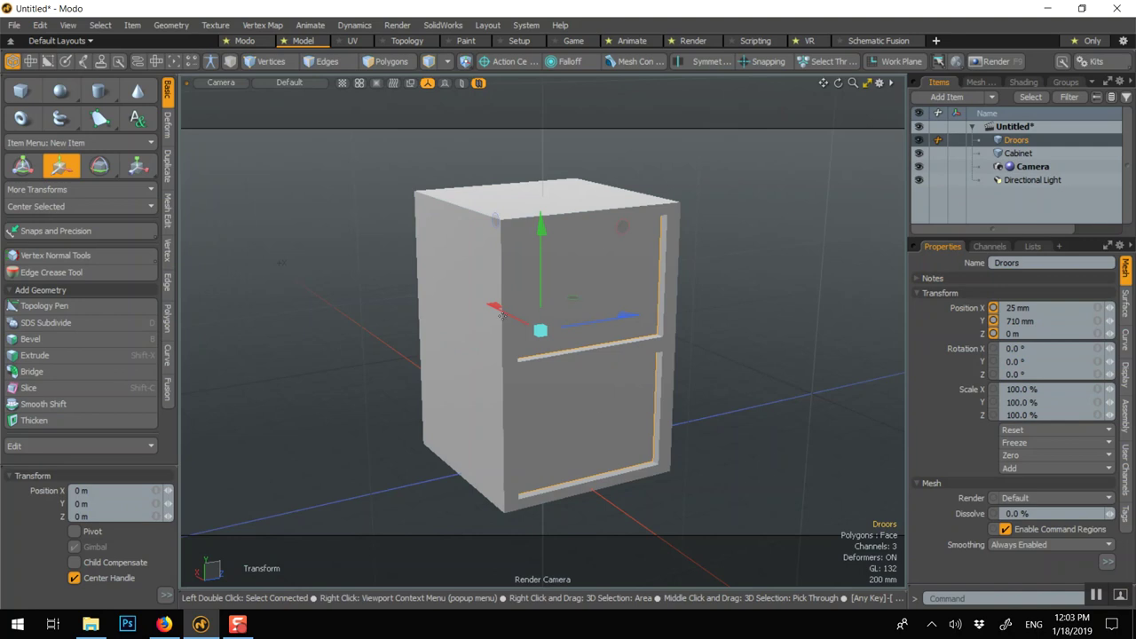
left_click_drag(497, 313, 514, 322)
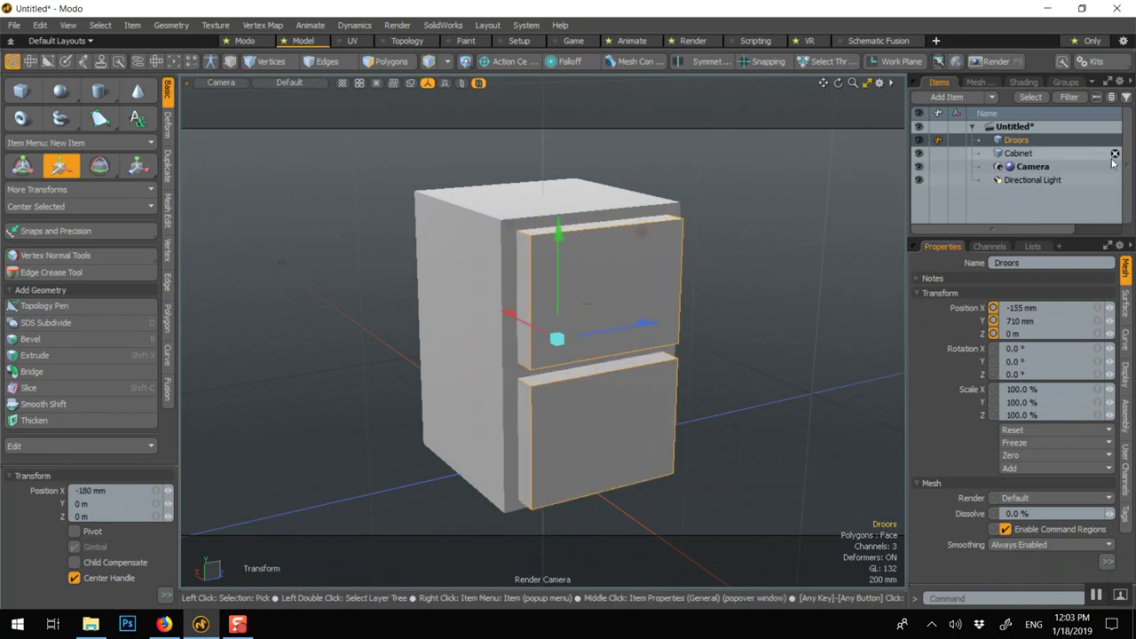
right_click(1059, 145)
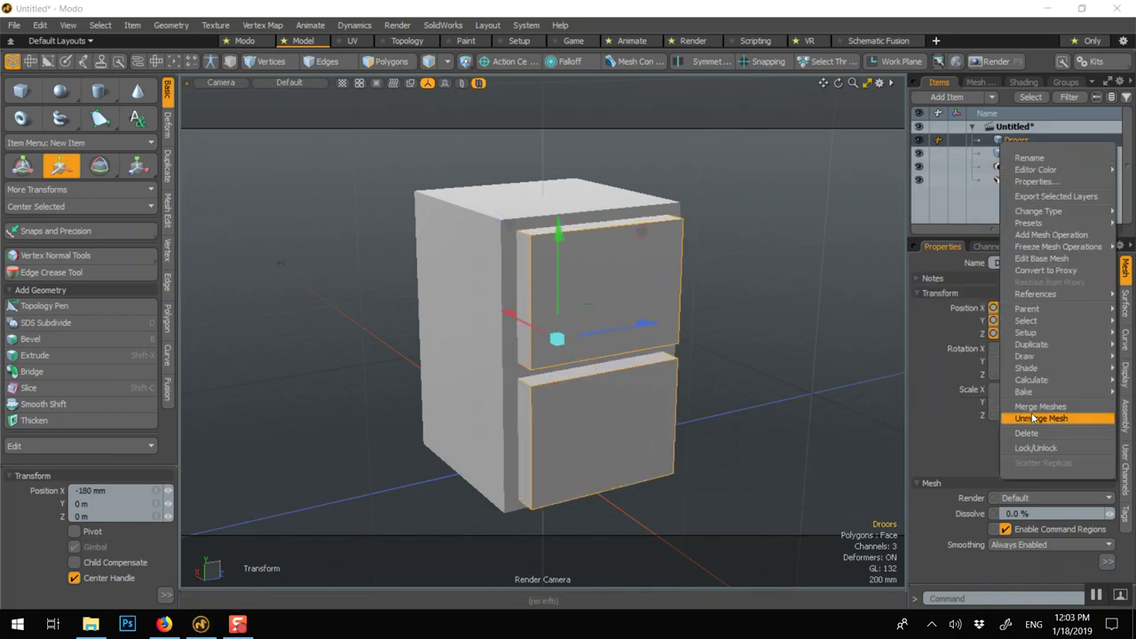
left_click(702, 6)
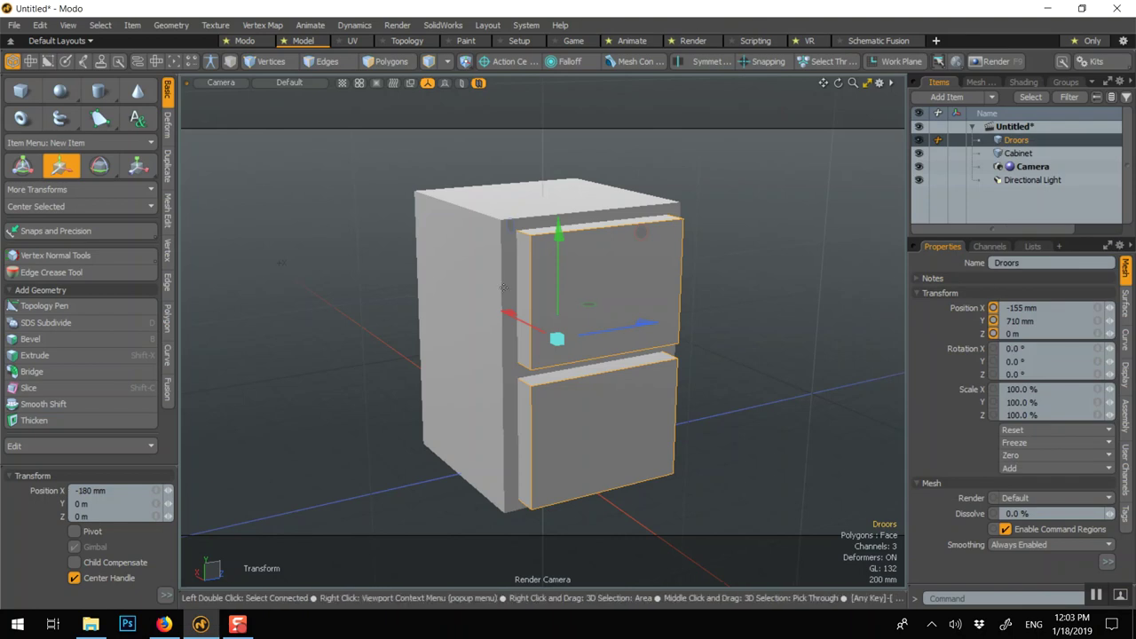
left_click_drag(504, 318, 515, 324)
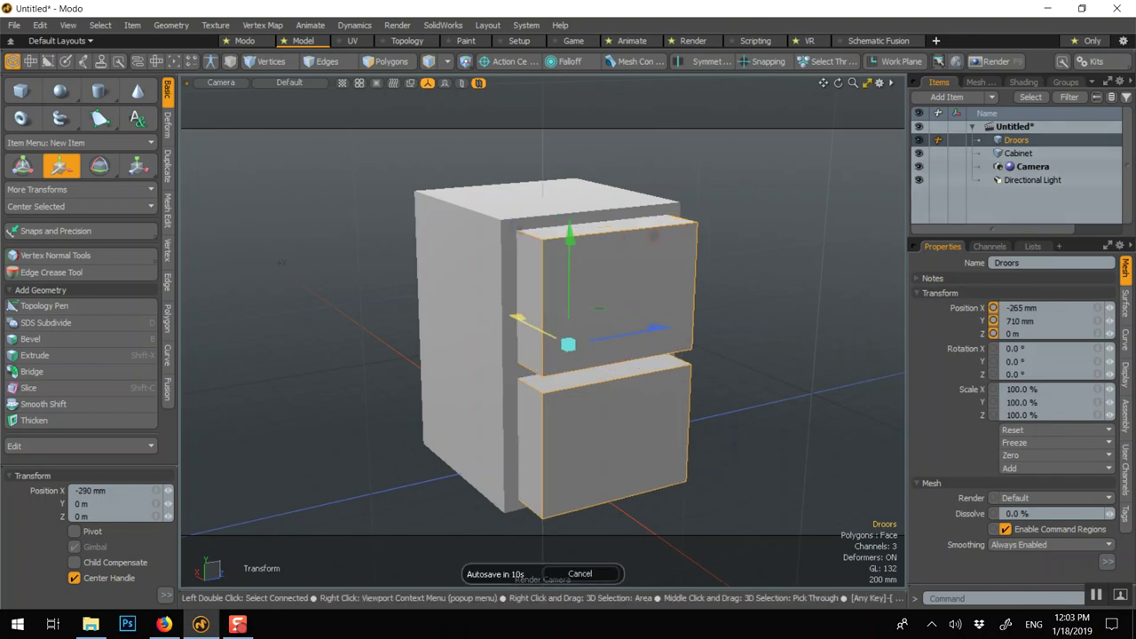
key("space")
Step: Inset the top polygons of both drawers with Polygon Bevel and sink them with a new bevel shifted -690 mm
left_click_drag(538, 249, 552, 314, "alt")
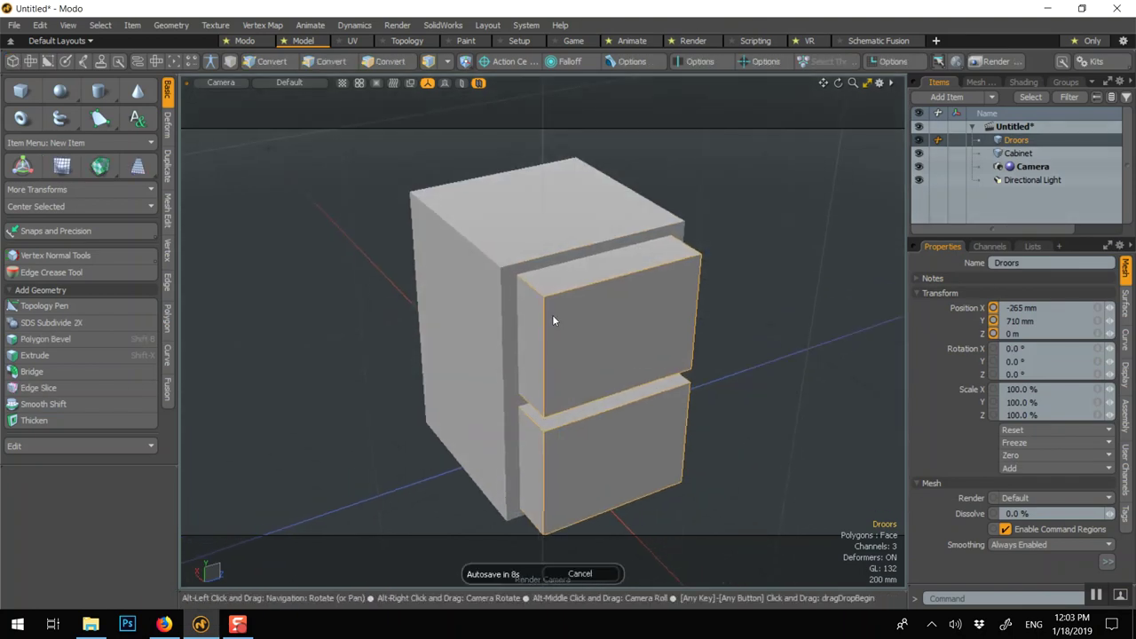
key("3")
left_click(579, 264)
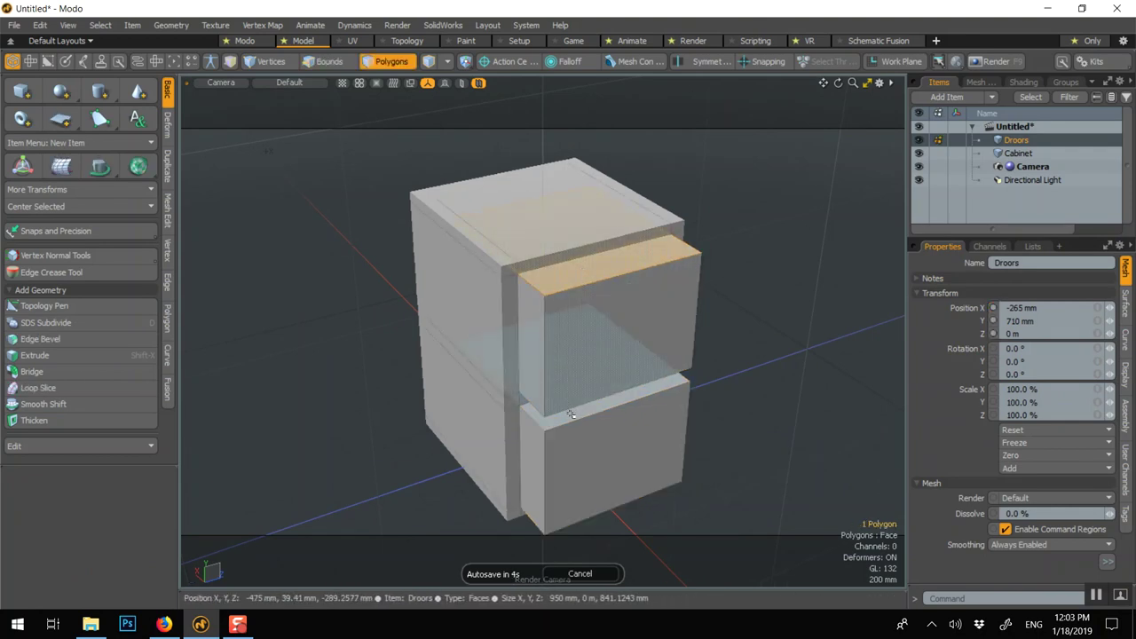
key("shift+b")
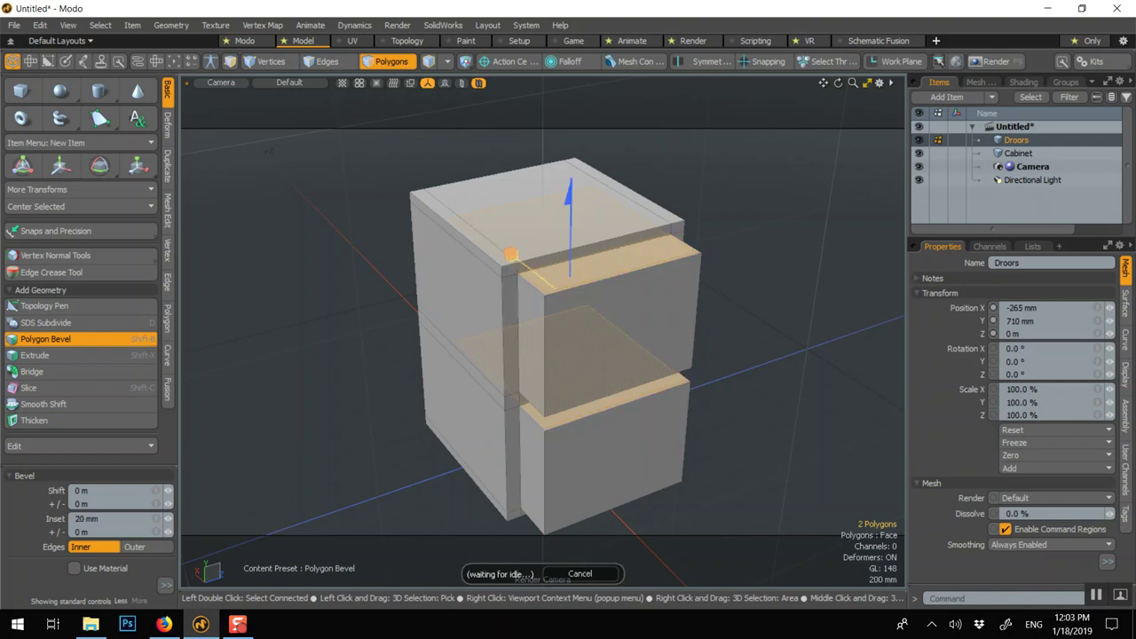
left_click(656, 194, "shift")
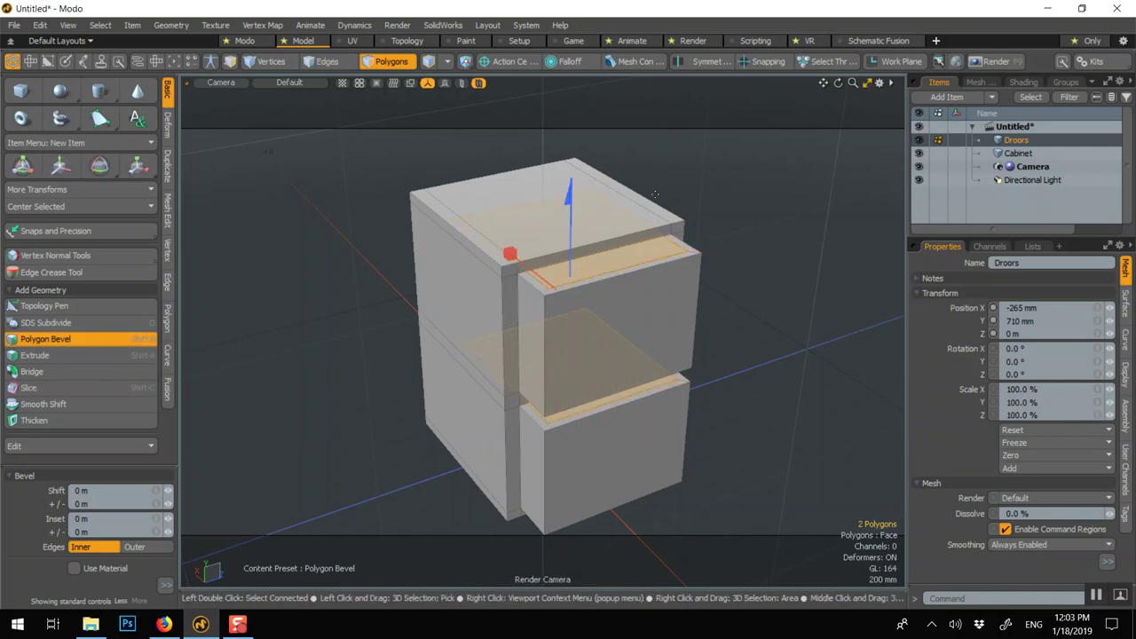
left_click_drag(573, 199, 569, 317)
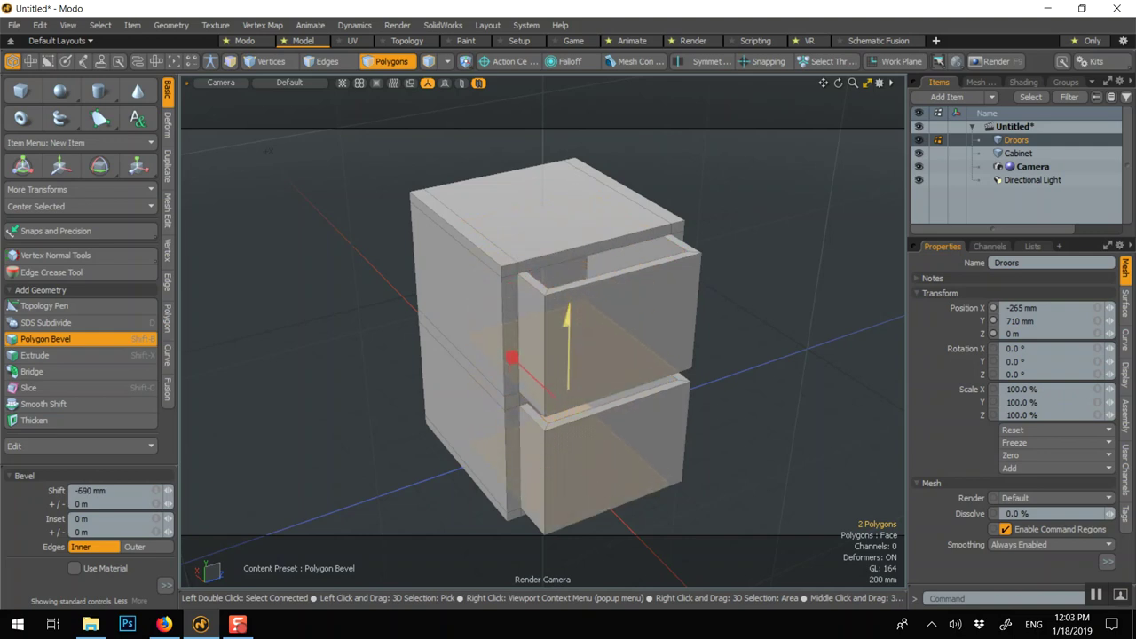
key("space")
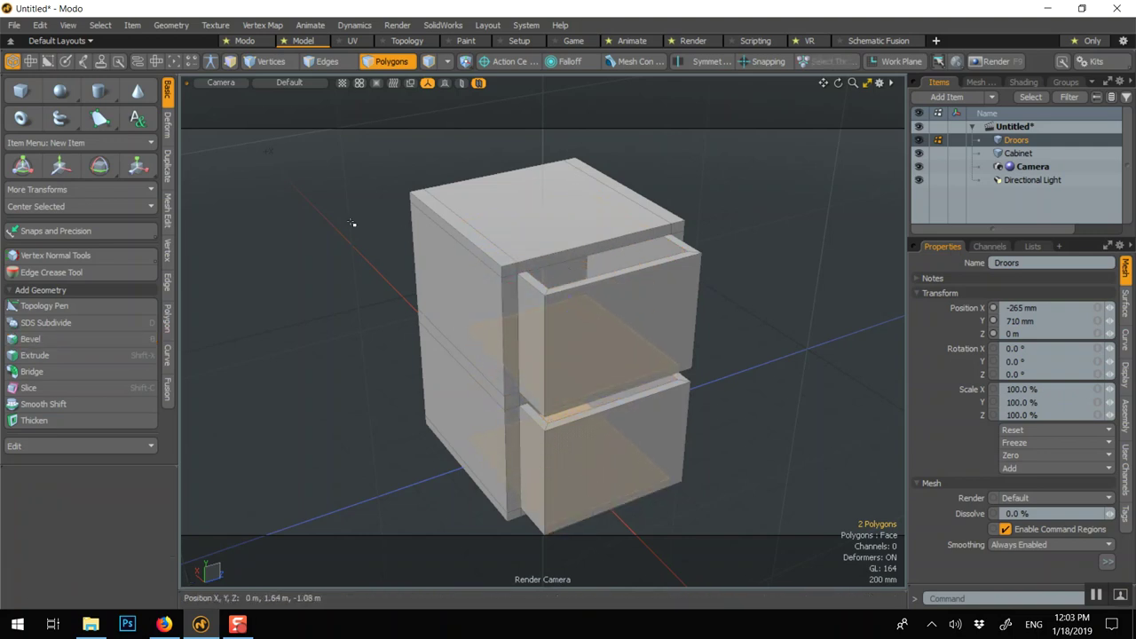
left_click(354, 223)
Step: Select the Cabinet's outer front vertical edges, its front and side top edges, and the upper compartment's opening edges
scroll(591, 311, "up", 4)
scroll(505, 222, "up", 2)
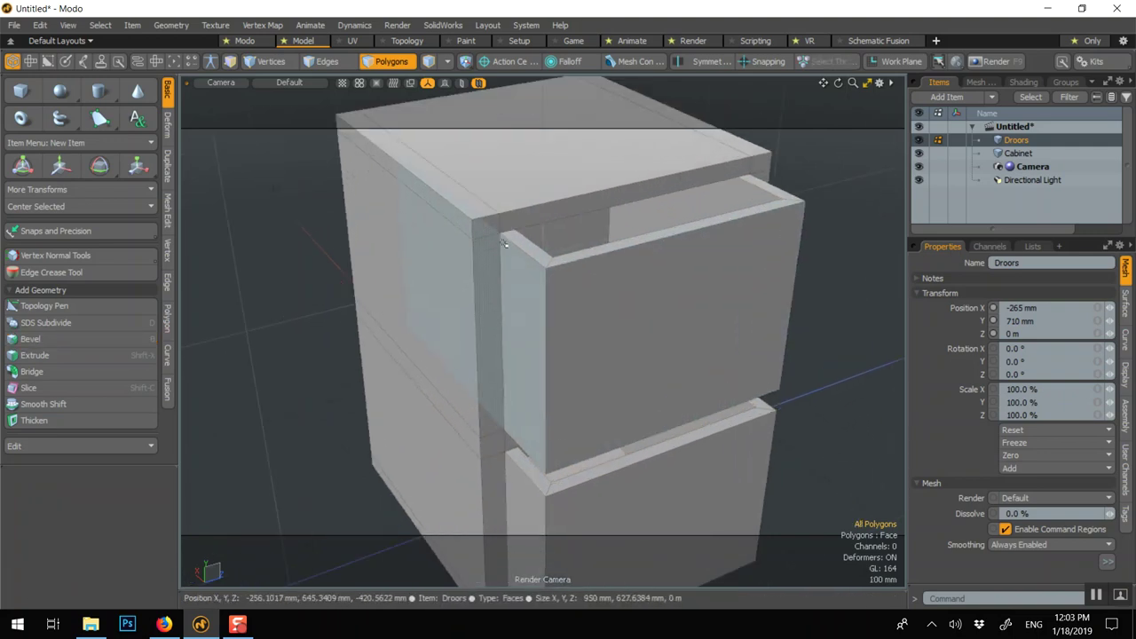
left_click(325, 64)
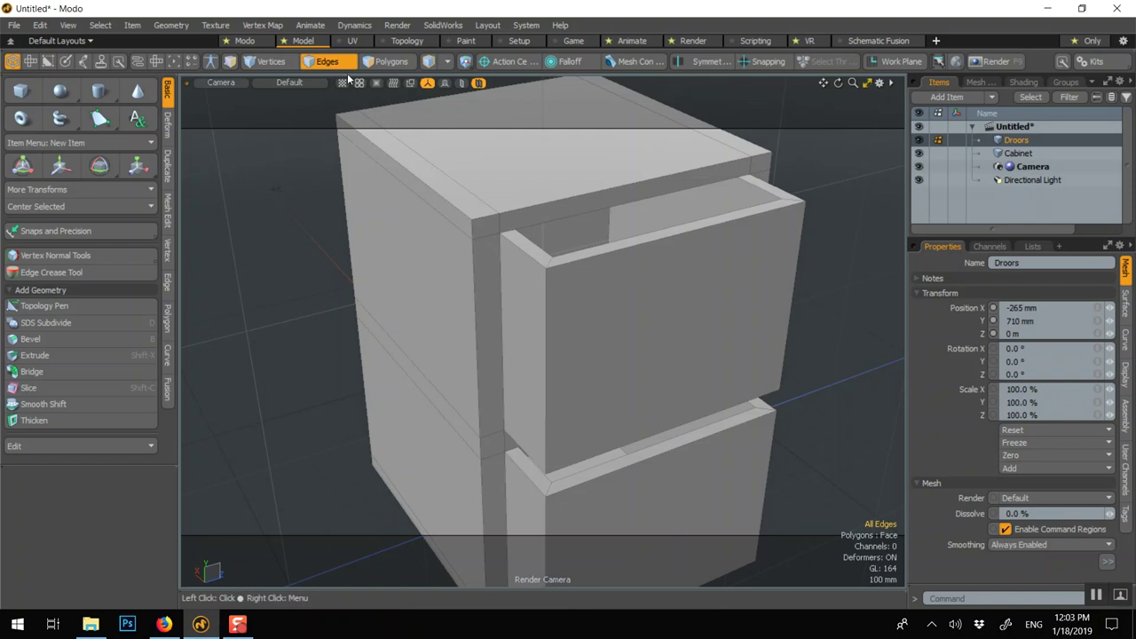
left_click(436, 275)
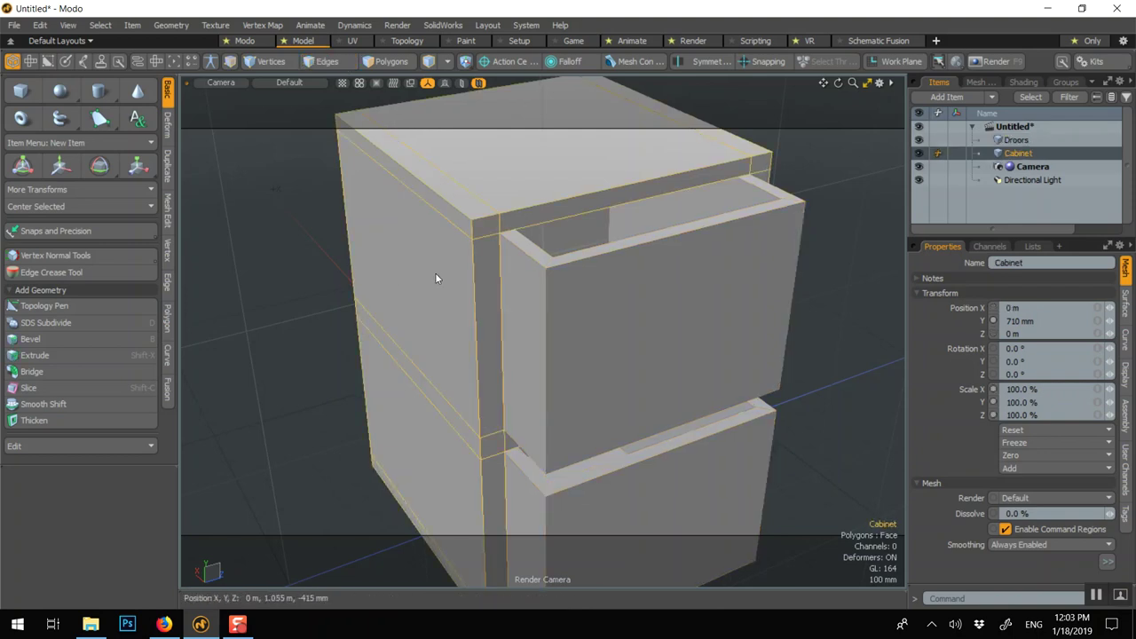
key("2")
double_click(475, 290)
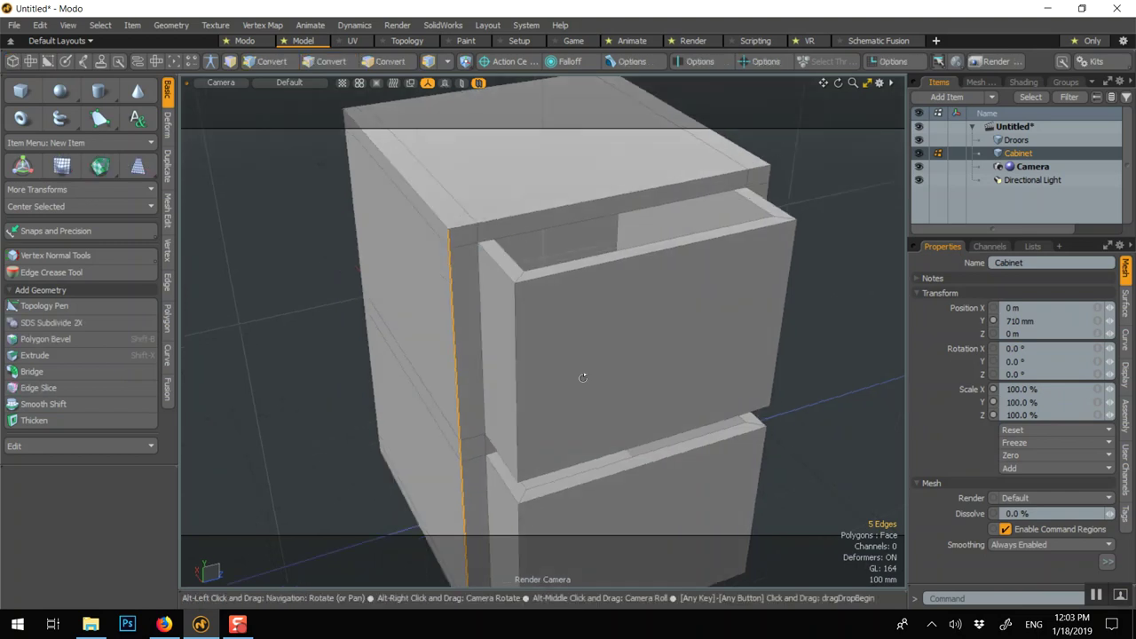
left_click_drag(581, 379, 475, 347, "alt")
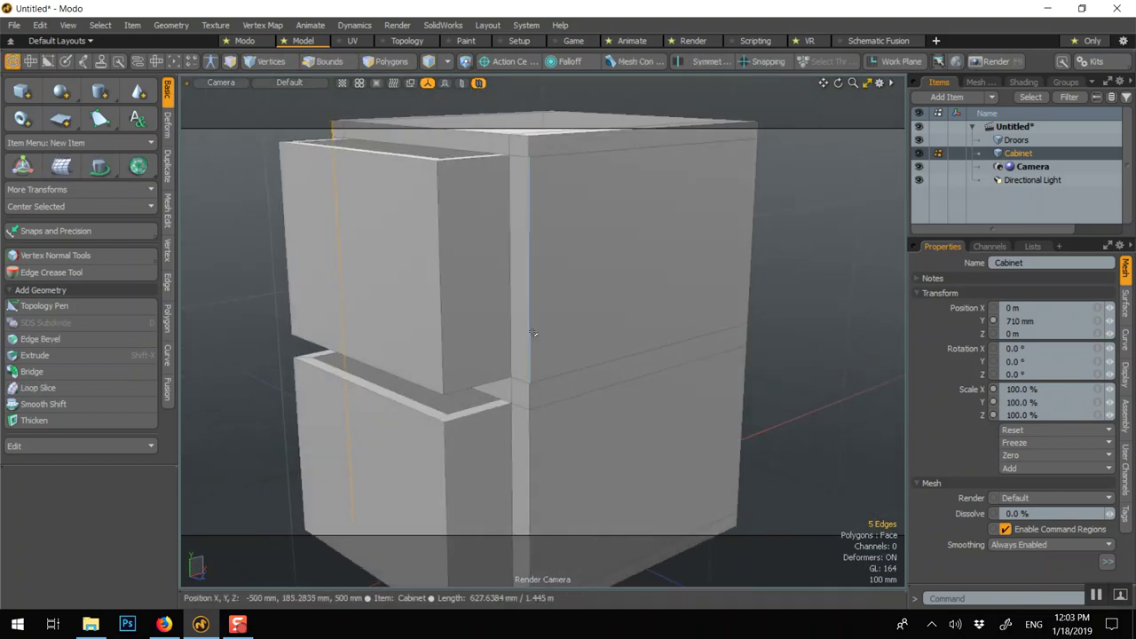
left_click_drag(533, 333, 558, 250, "alt")
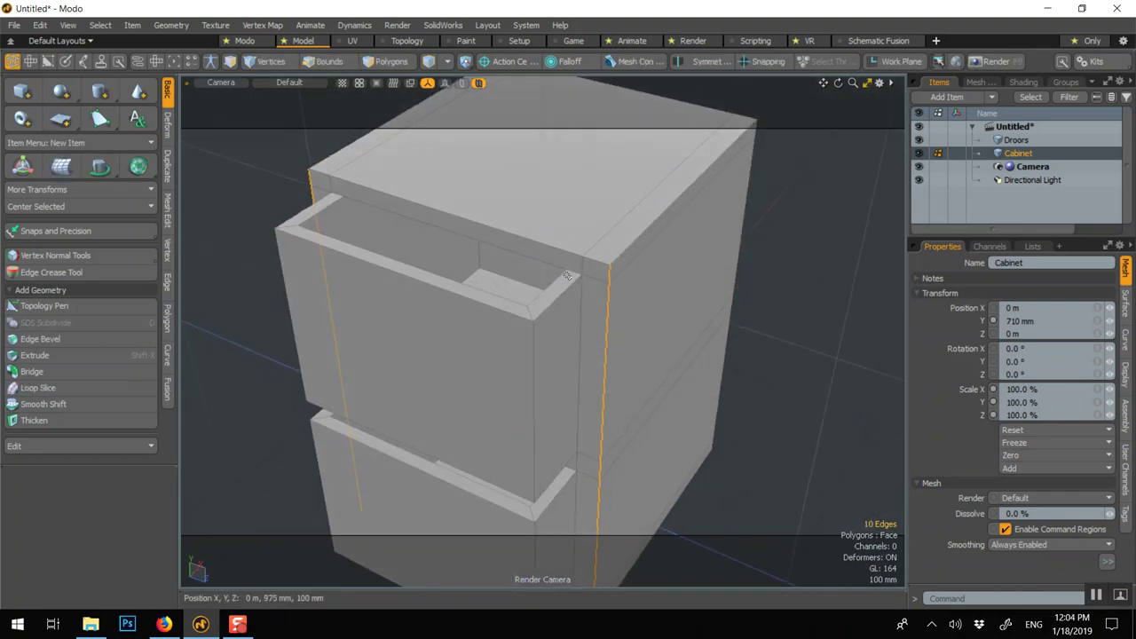
left_click(559, 250, "shift")
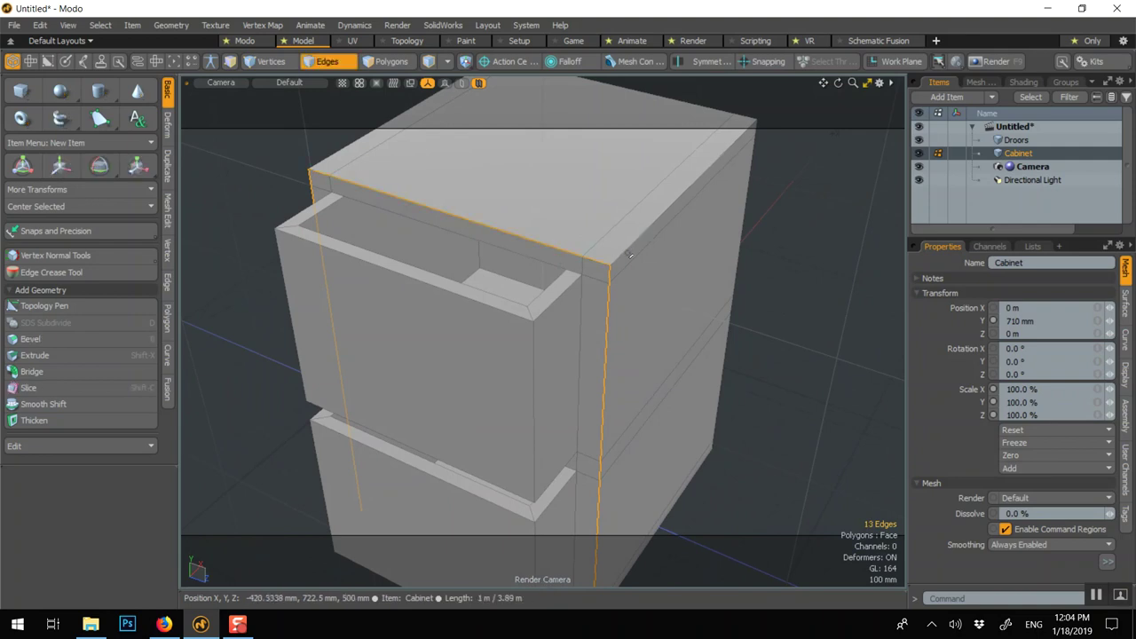
left_click(341, 151, "shift")
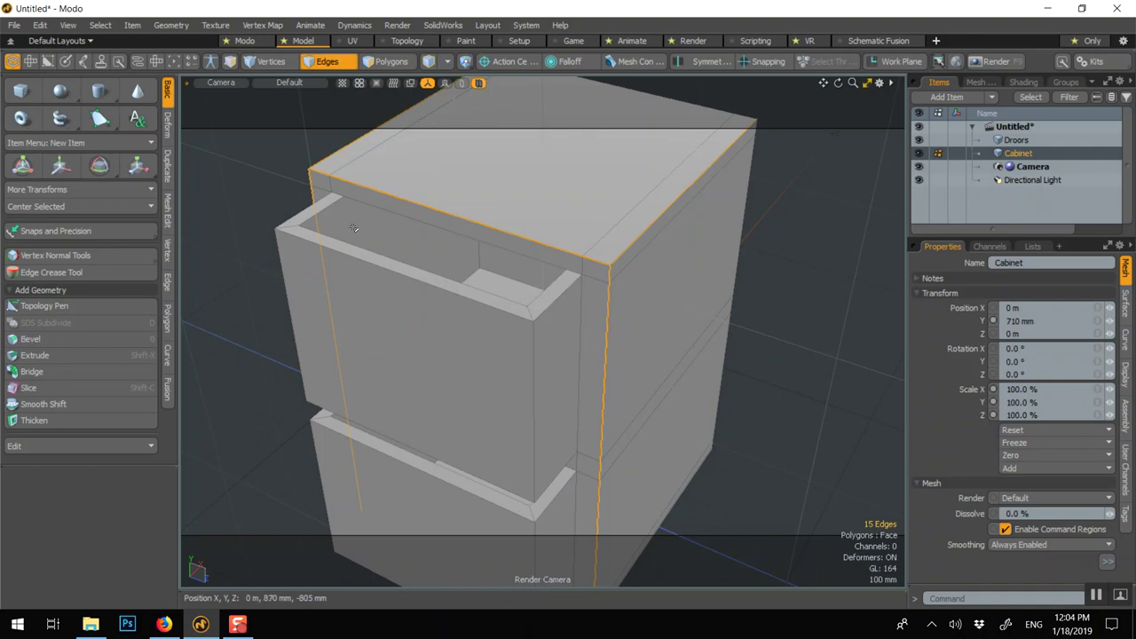
left_click_drag(340, 149, 529, 224, "alt")
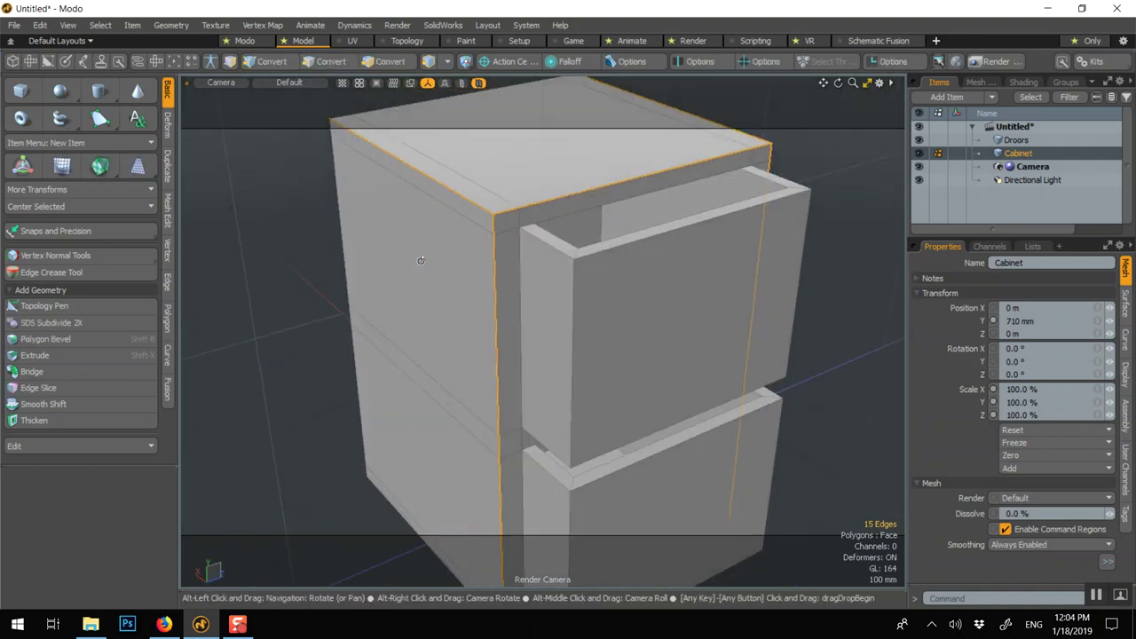
left_click(529, 224, "shift")
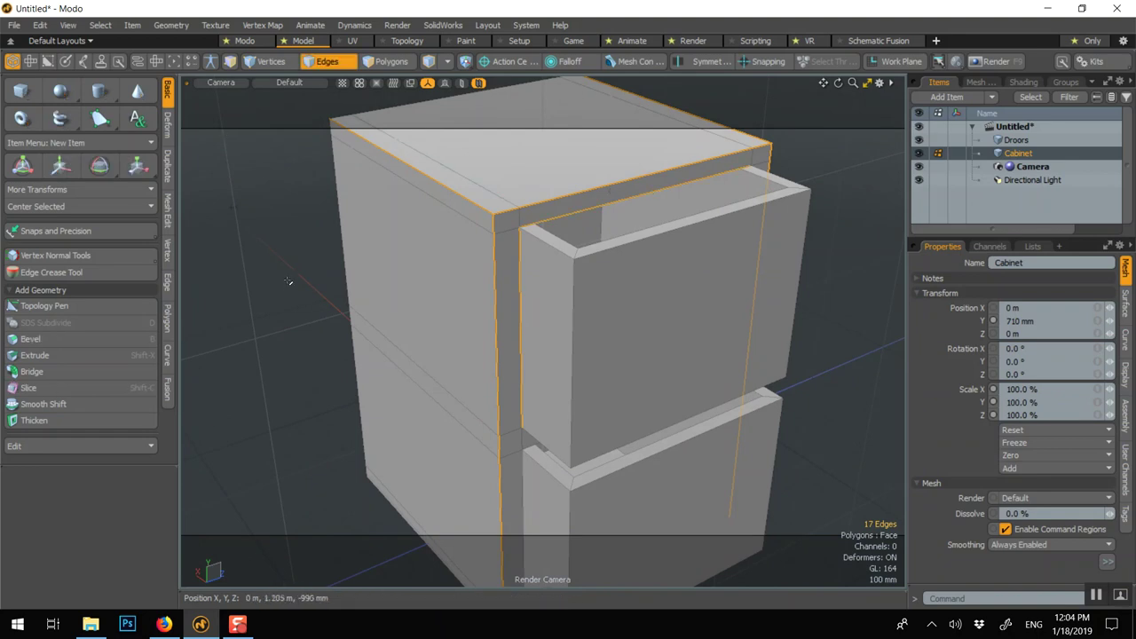
Step: Bevel the selected Cabinet edges with a 5 mm inset and round level 0, leaving no edges selected
key("b")
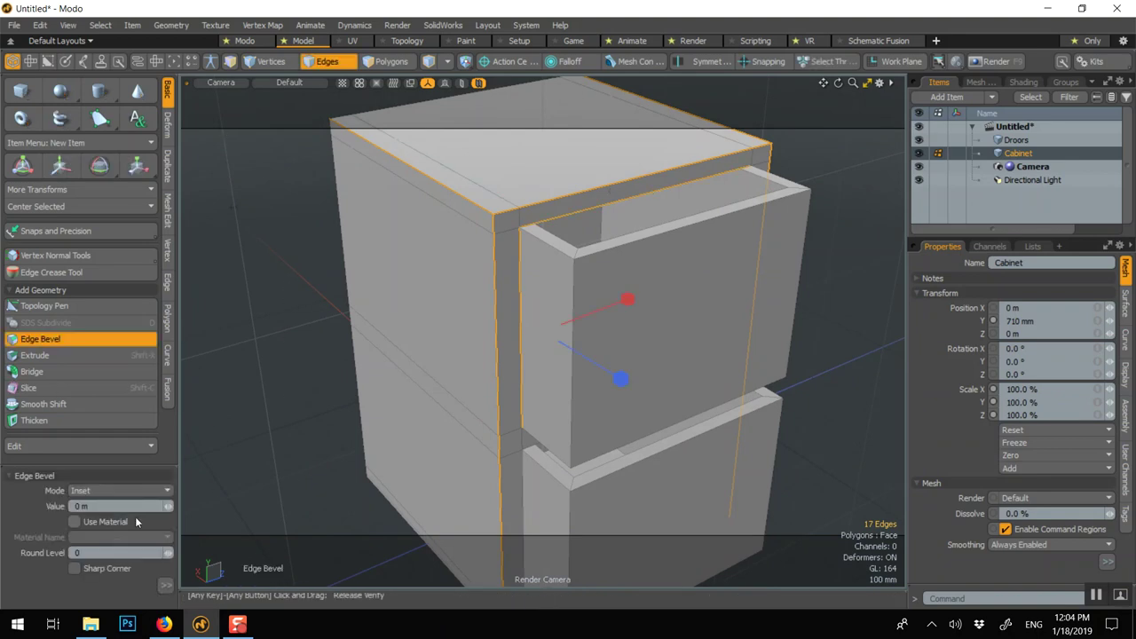
left_click_drag(454, 156, 475, 156)
scroll(527, 214, "up", 3)
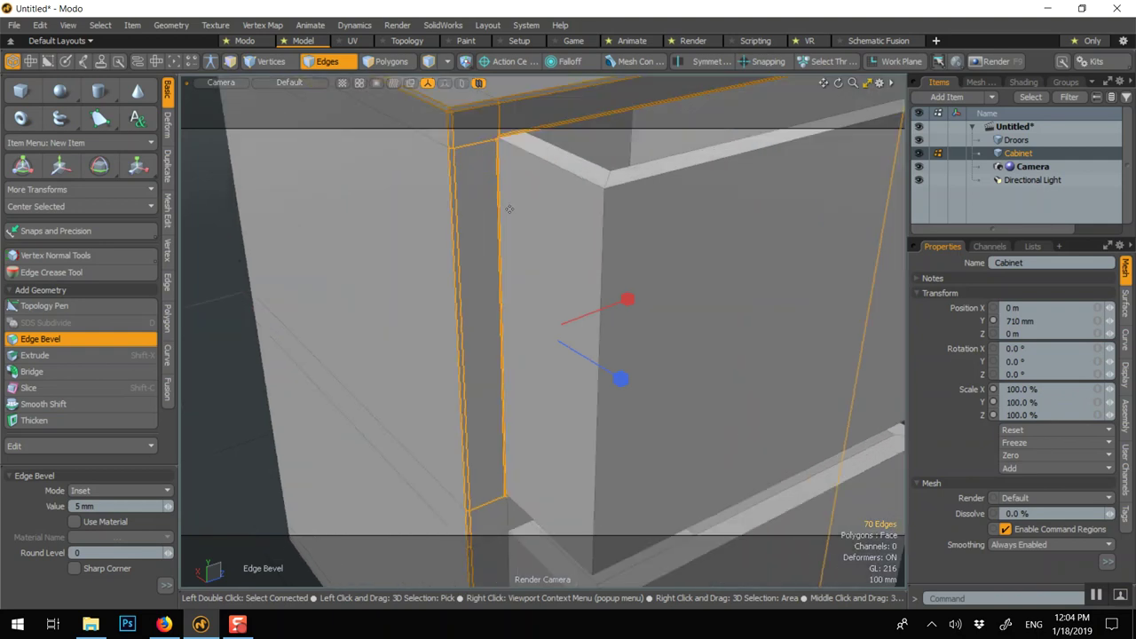
left_click_drag(509, 209, 547, 284, "alt+shift")
scroll(552, 336, "up", 2)
scroll(552, 336, "down", 5)
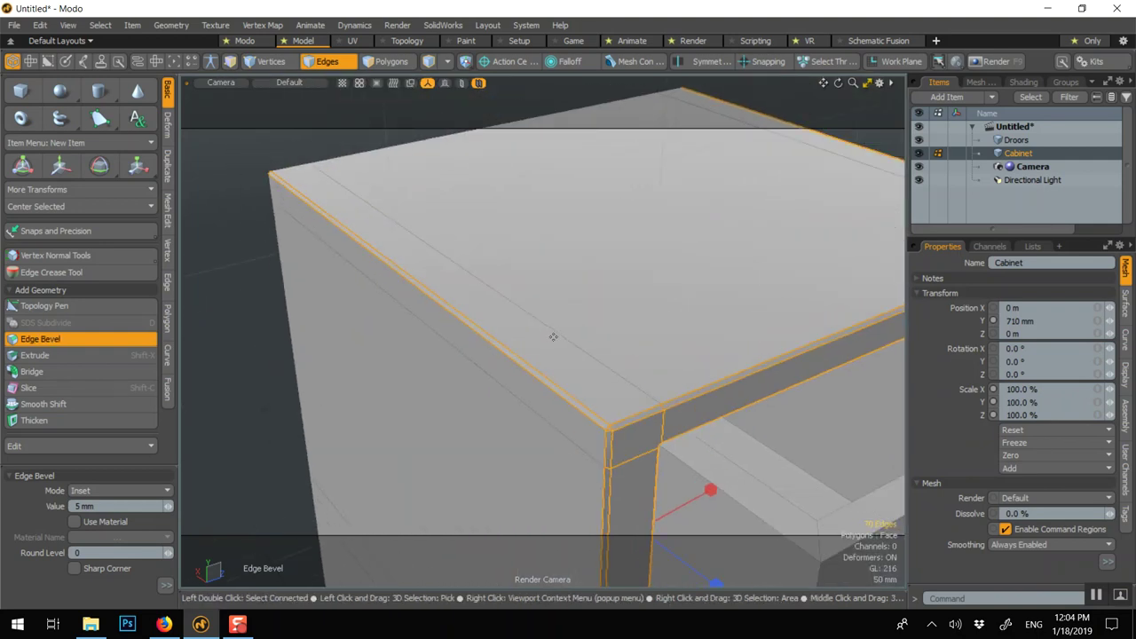
key("space")
left_click(338, 133)
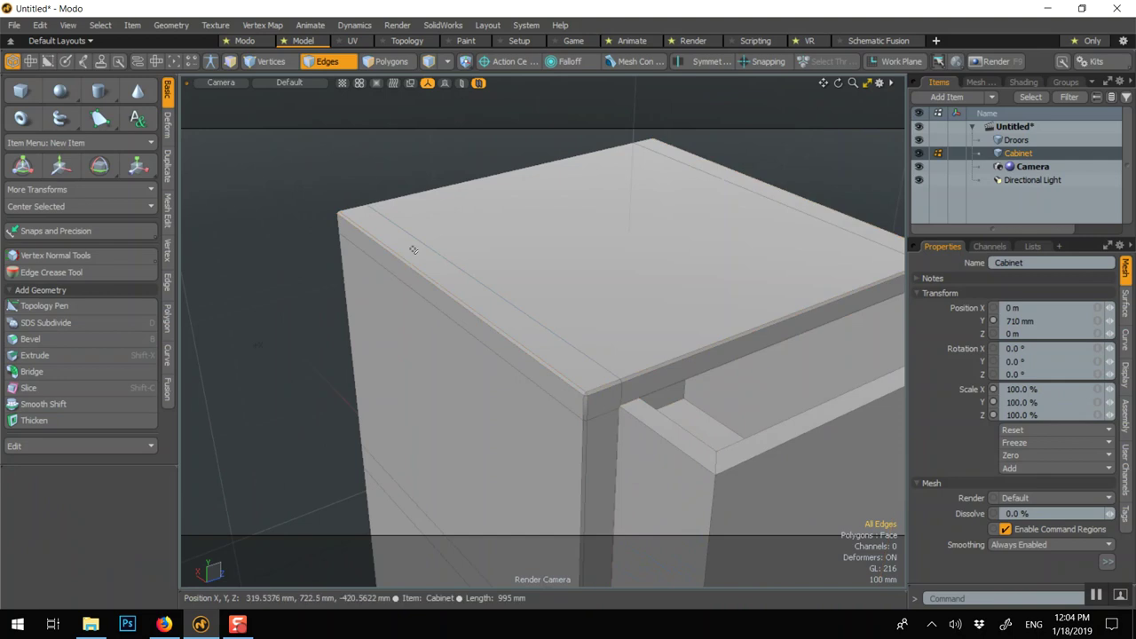
Step: Bevel all edges of the Droors item with an 8.5 mm inset and round level 2, and inspect a drawer corner
key("5")
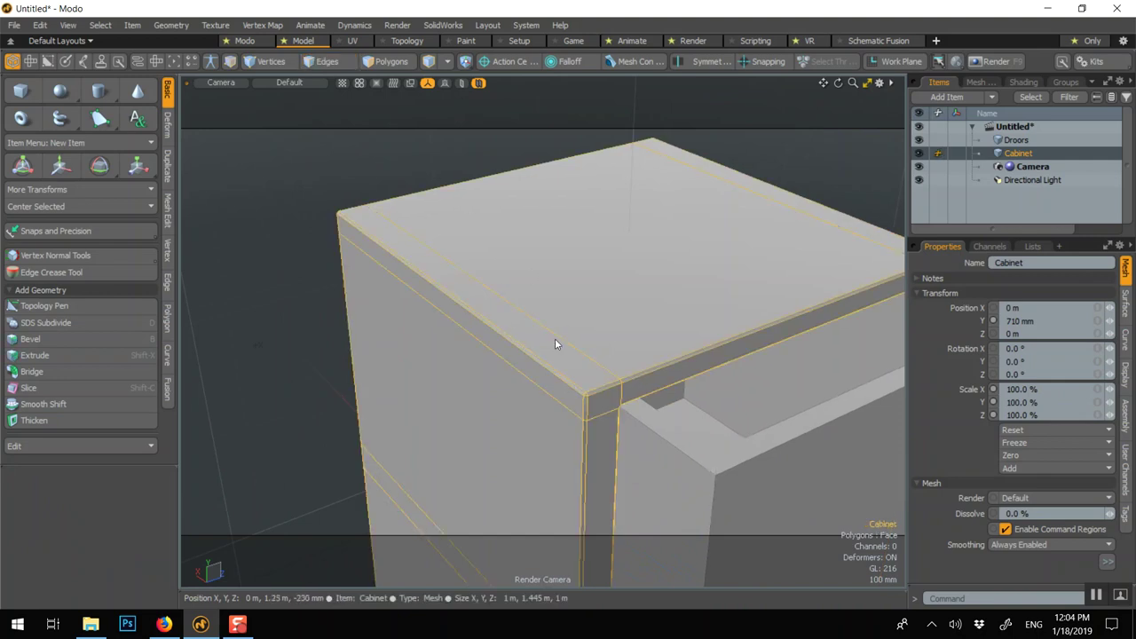
left_click(676, 436)
key("2")
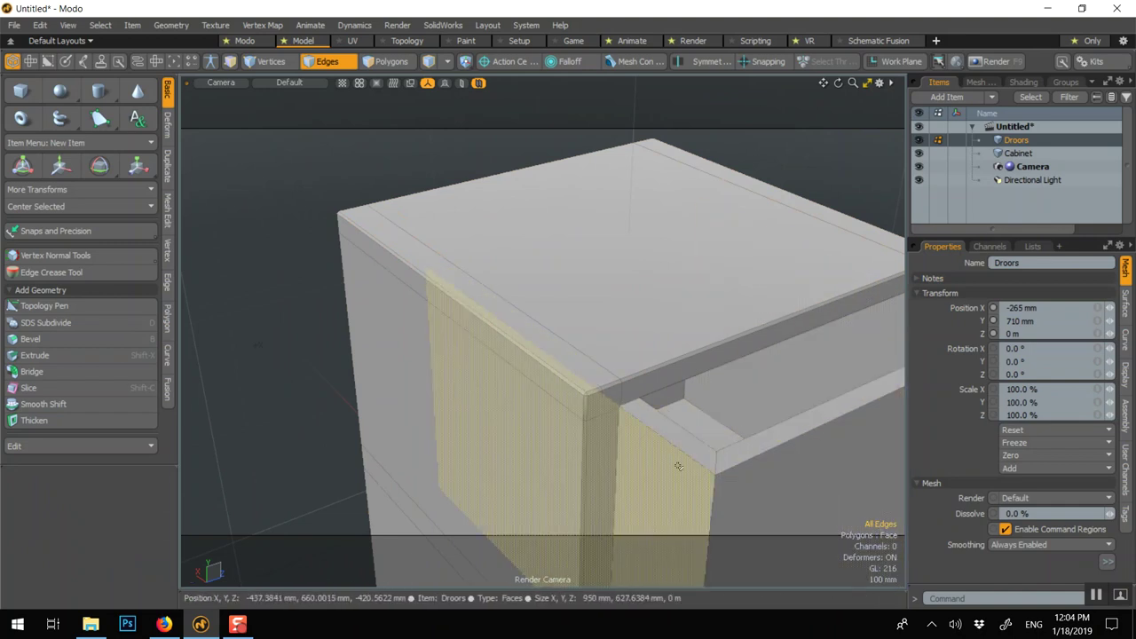
key("b")
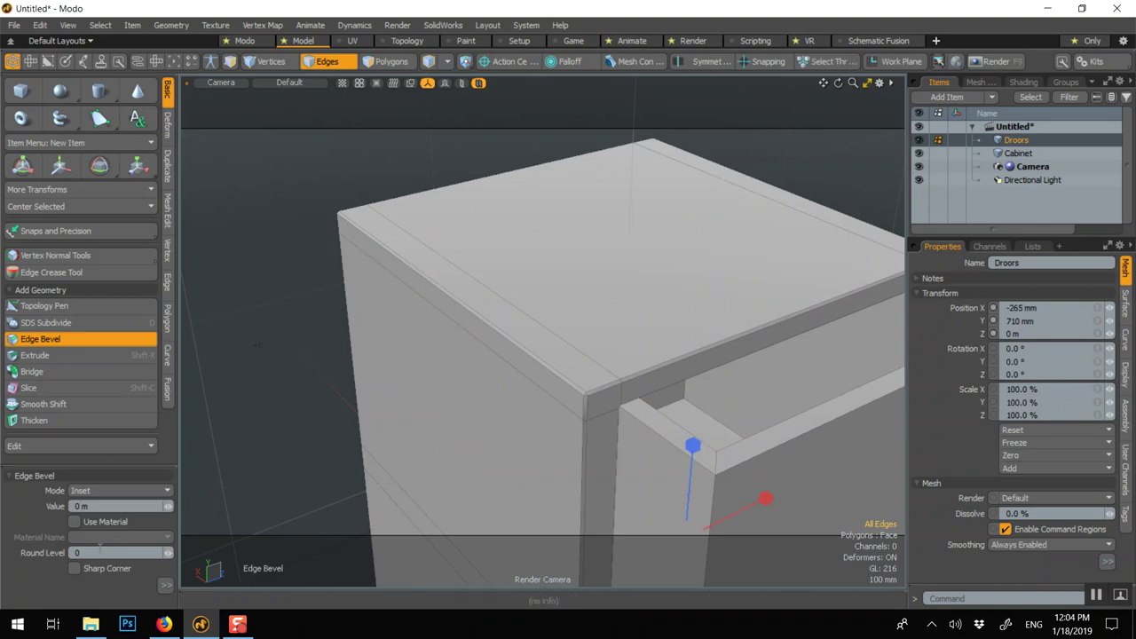
left_click(75, 552)
left_click_drag(257, 345, 272, 346)
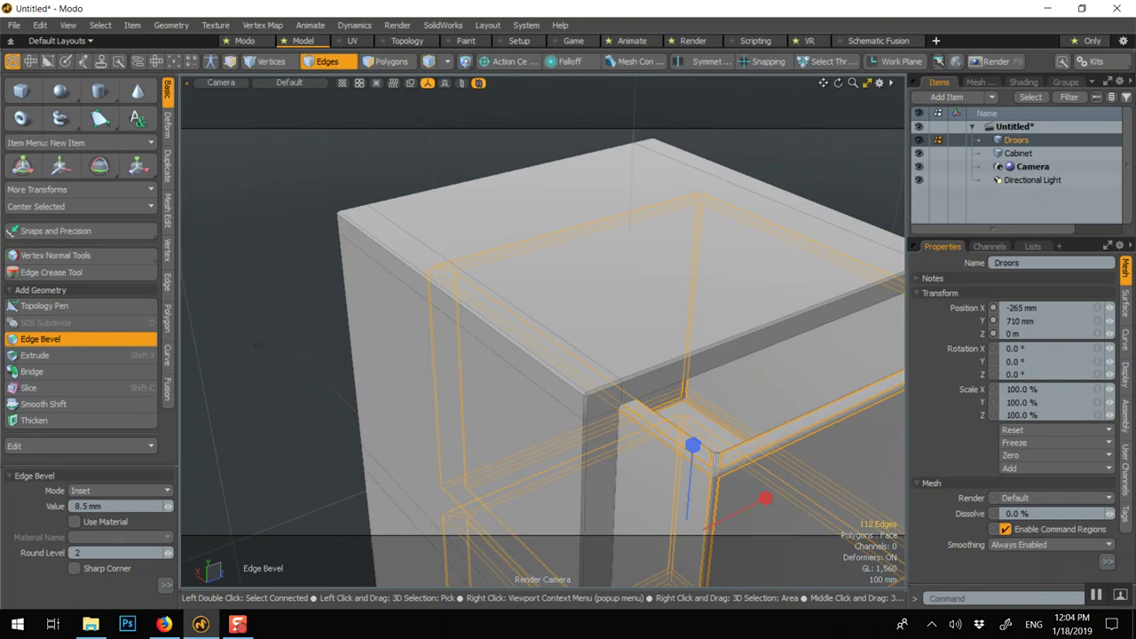
scroll(807, 459, "up", 2)
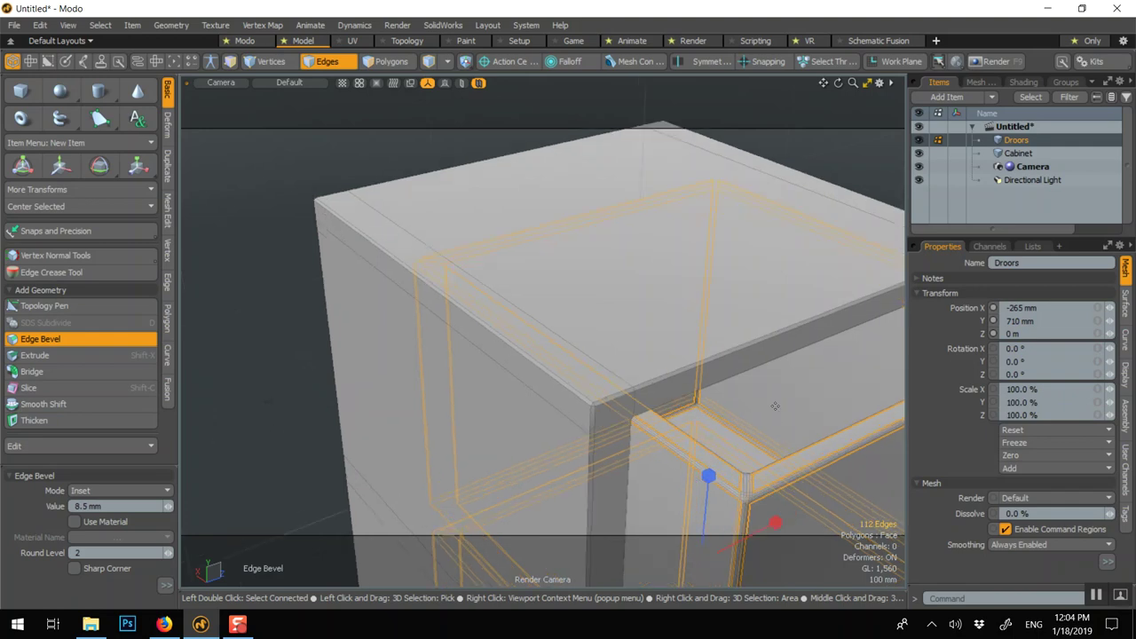
left_click_drag(775, 405, 568, 304, "alt+shift")
scroll(568, 304, "up", 5)
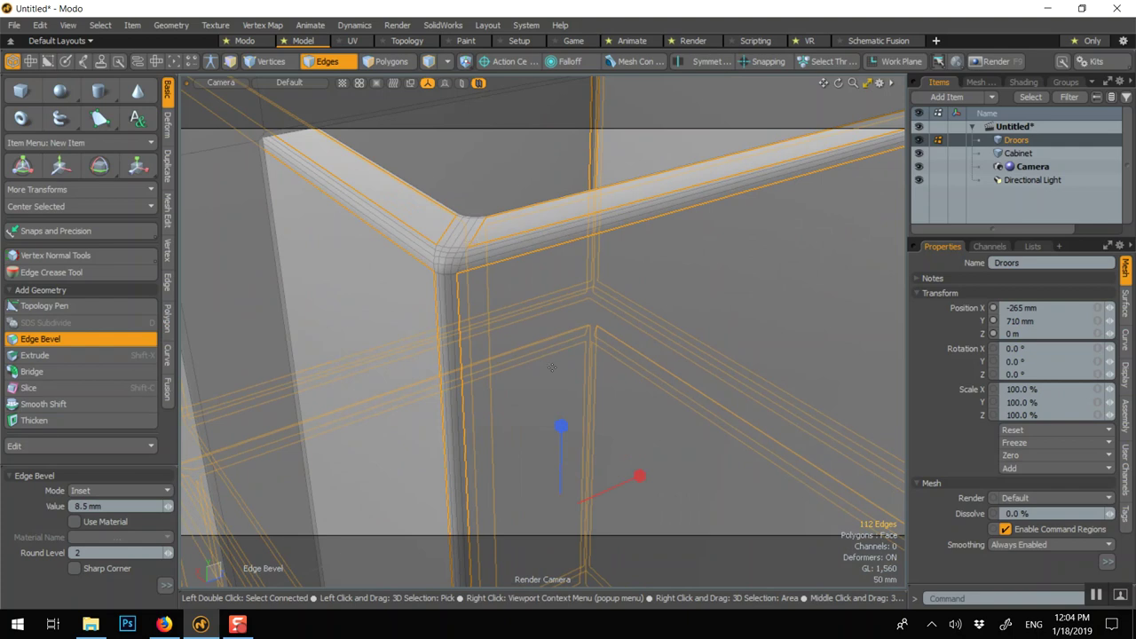
Step: Finish the drawer edge bevel, clear the edge selection, and switch to item selection with no items selected
scroll(537, 316, "down", 4)
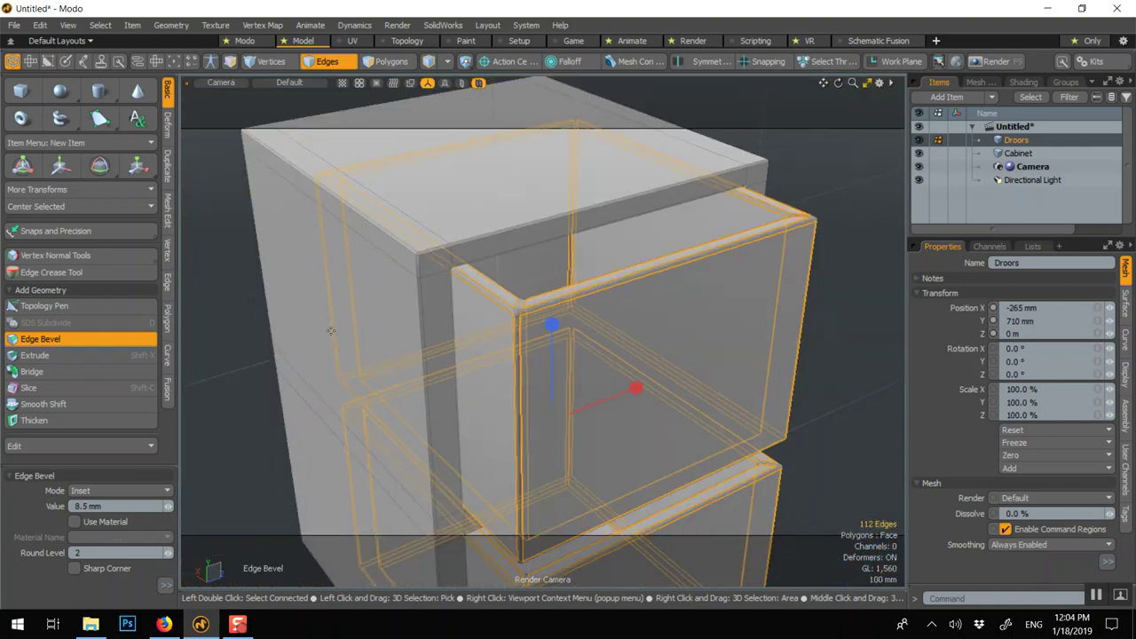
left_click_drag(239, 324, 250, 300)
key("space")
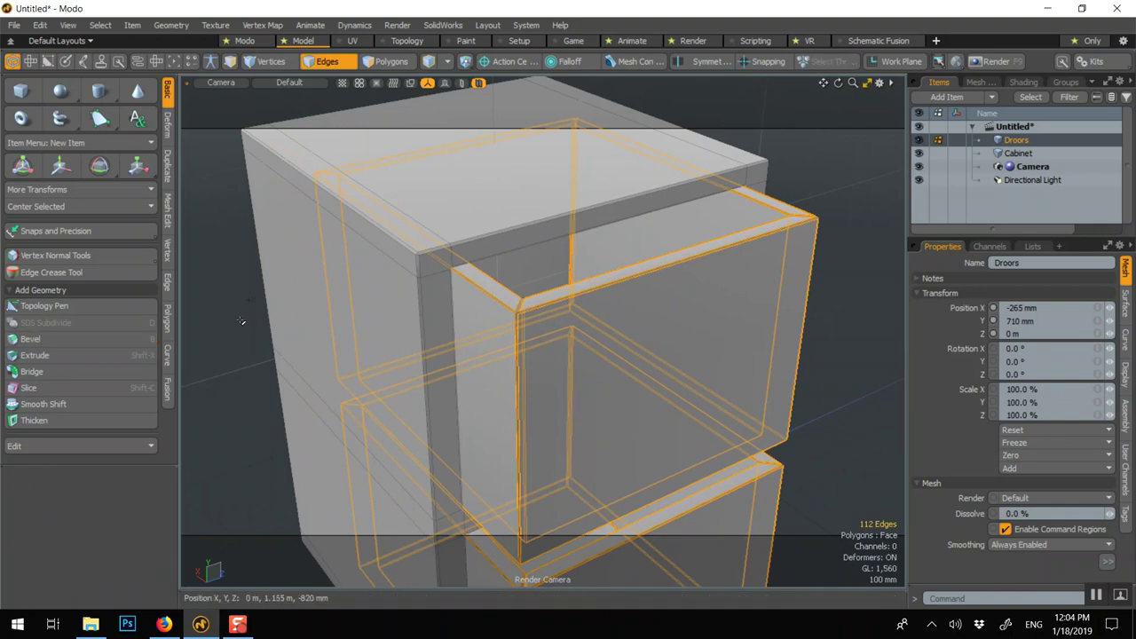
left_click(241, 324)
scroll(329, 354, "down", 3)
left_click_drag(334, 352, 427, 303, "alt+shift")
left_click(335, 63)
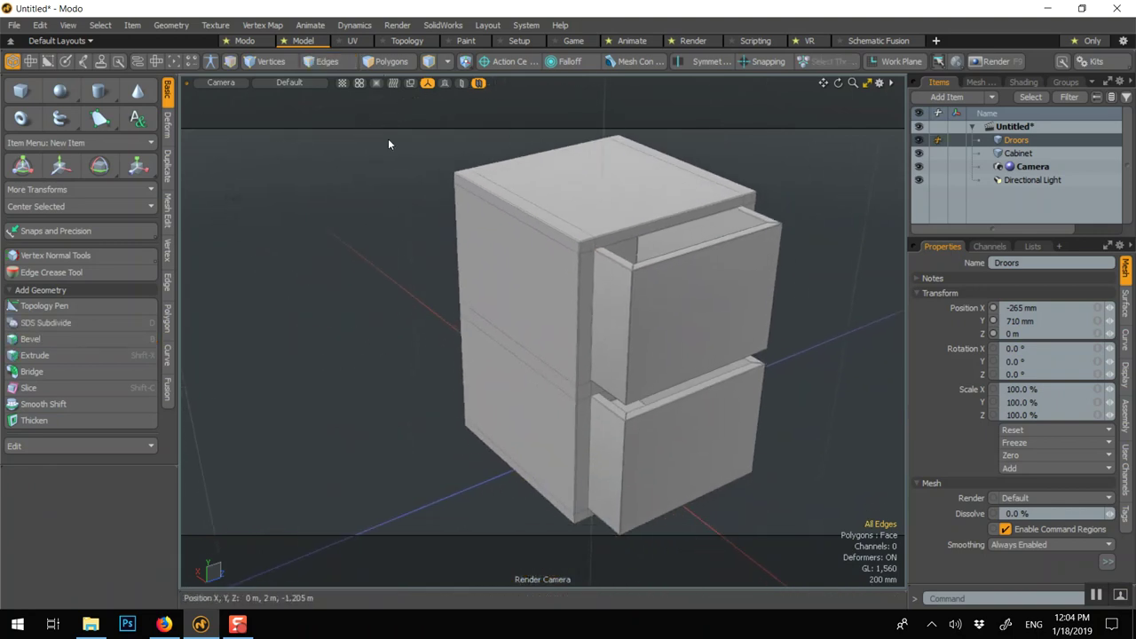
key("5")
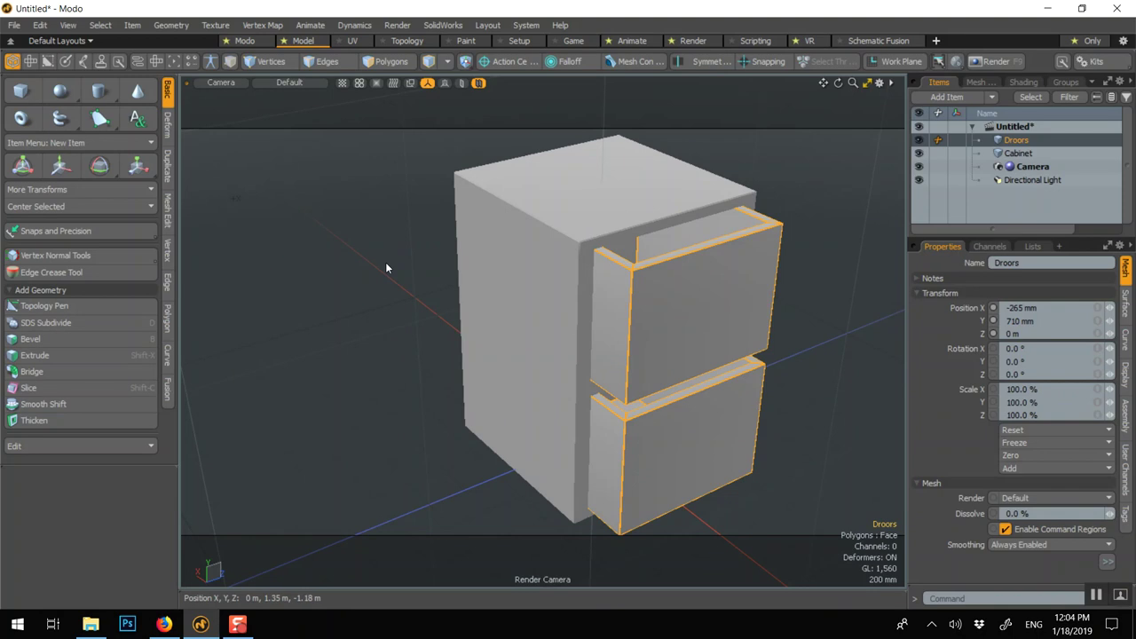
left_click(385, 268)
scroll(479, 329, "down", 2)
Step: Add a plane primitive beneath the cabinet and scale it up uniformly into a large ground surface, leaving no items selected
right_click(437, 340)
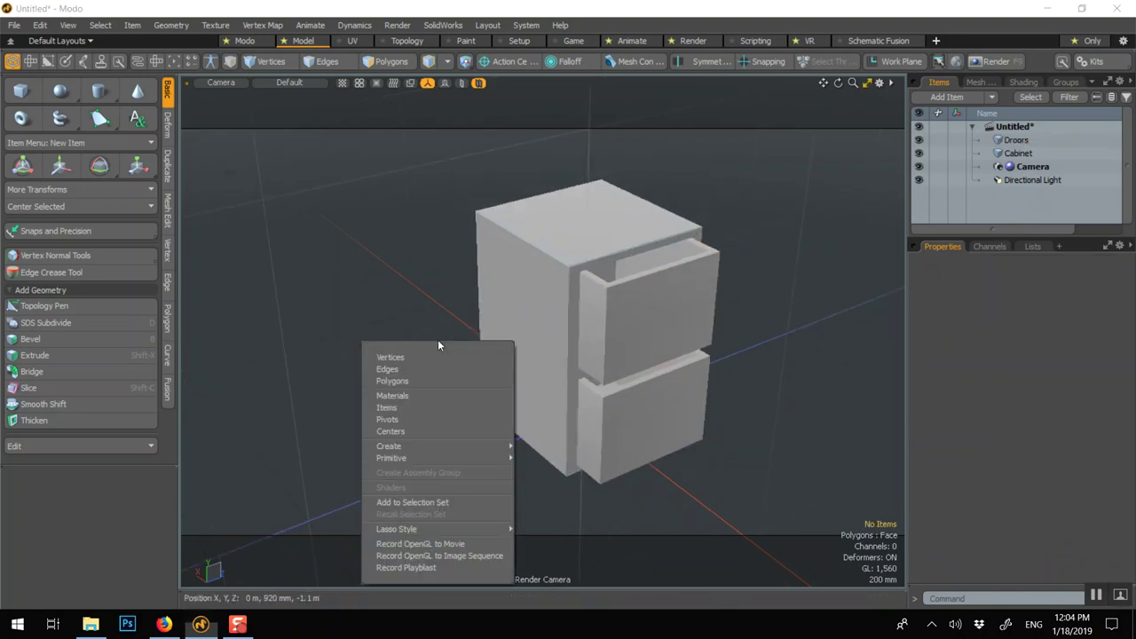
mouse_move(485, 458)
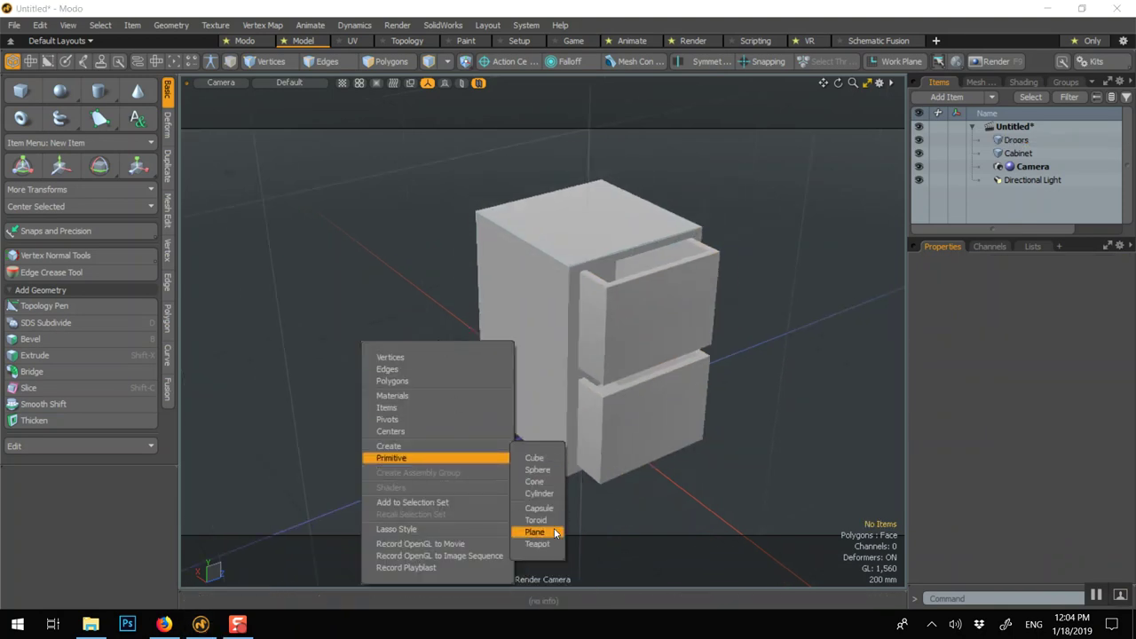
left_click(554, 530)
key("y")
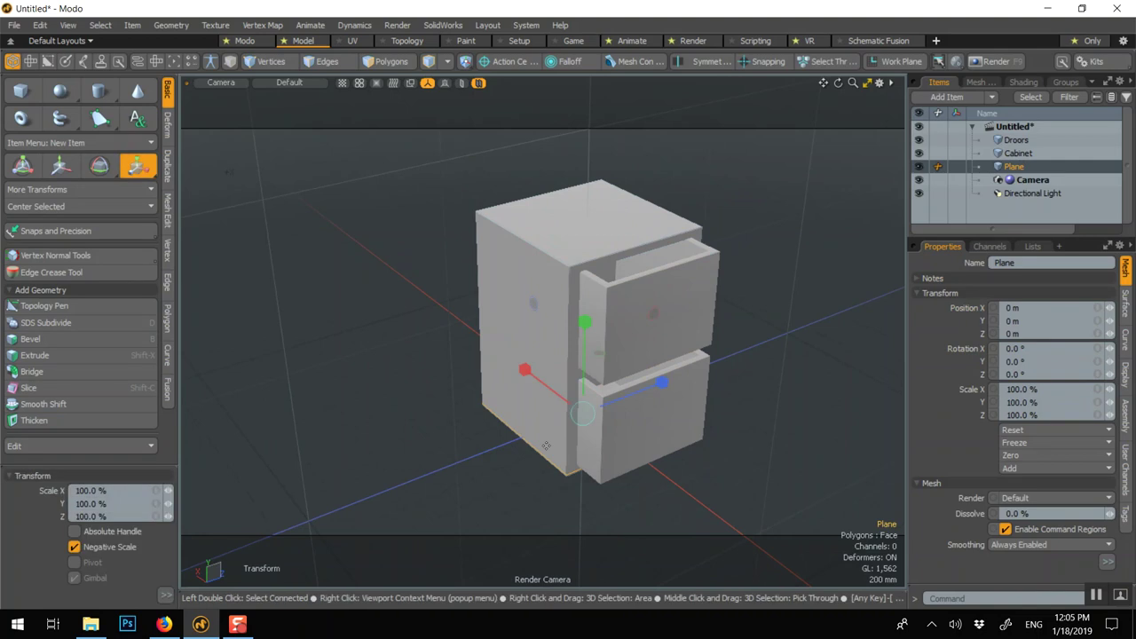
left_click_drag(581, 416, 582, 416)
key("space")
left_click(304, 140)
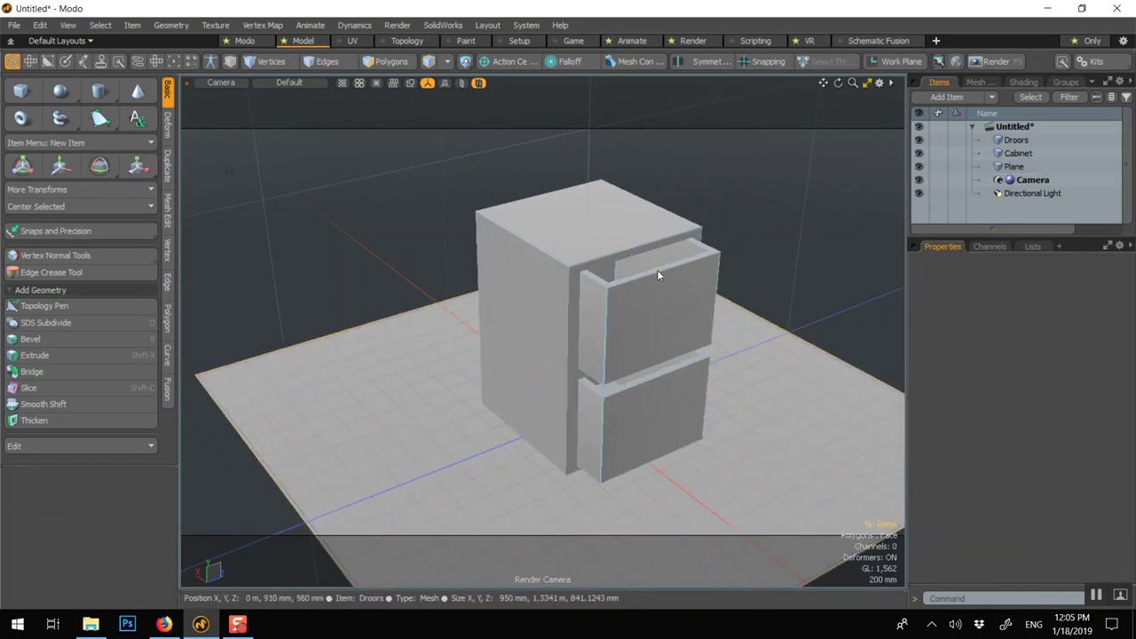
Step: Create a new empty mesh item and name it Handles
key("n")
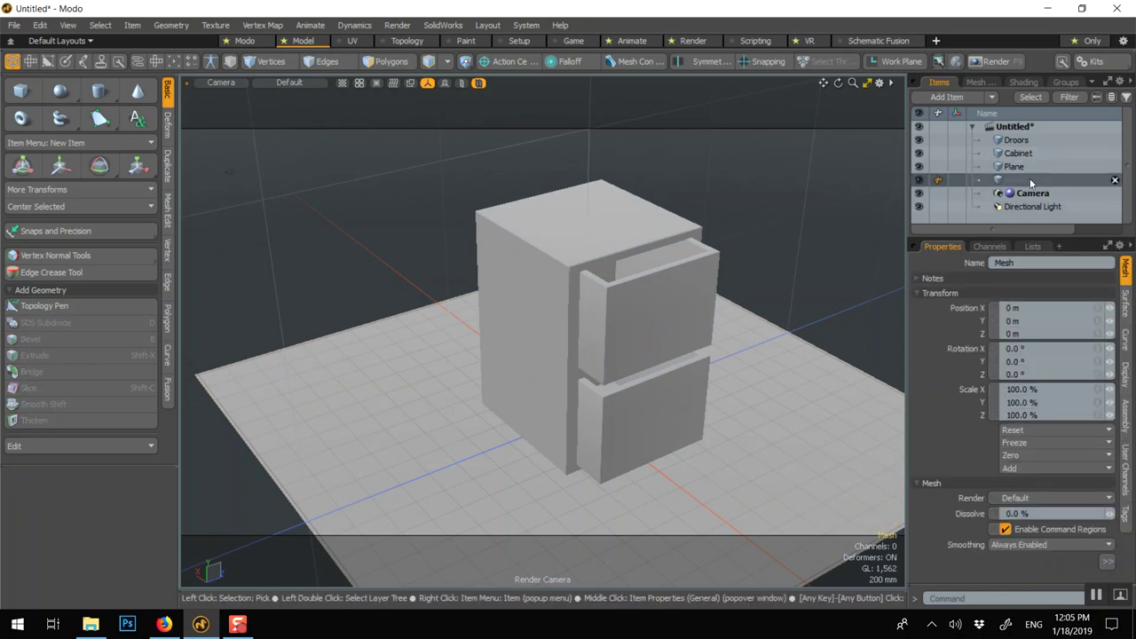
double_click(1030, 181)
type("H")
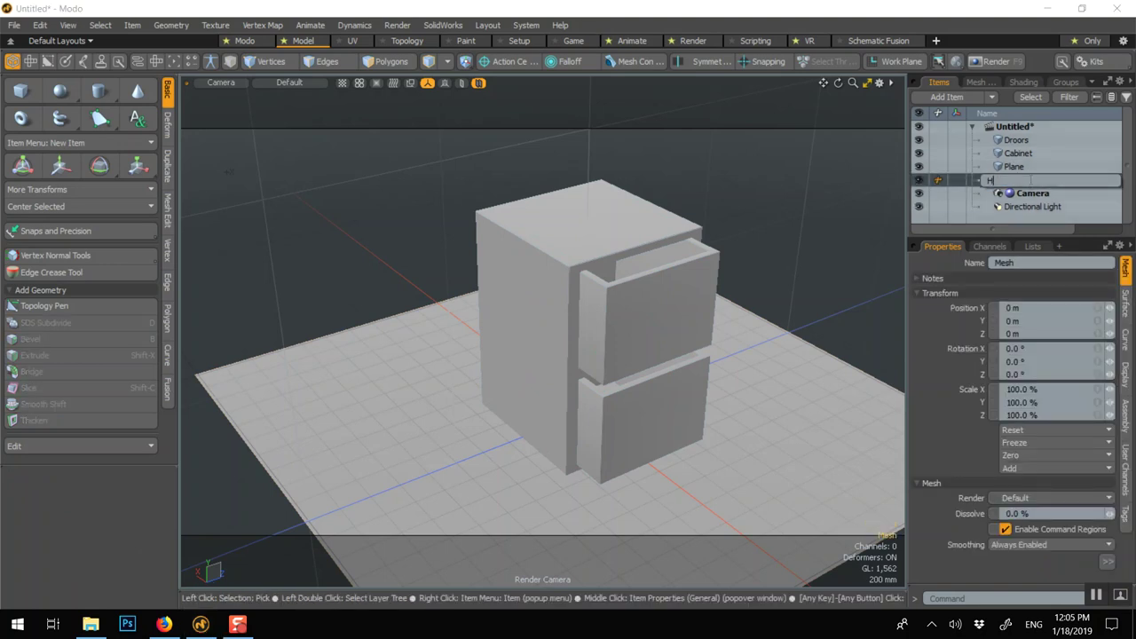
type("andles")
key("Return")
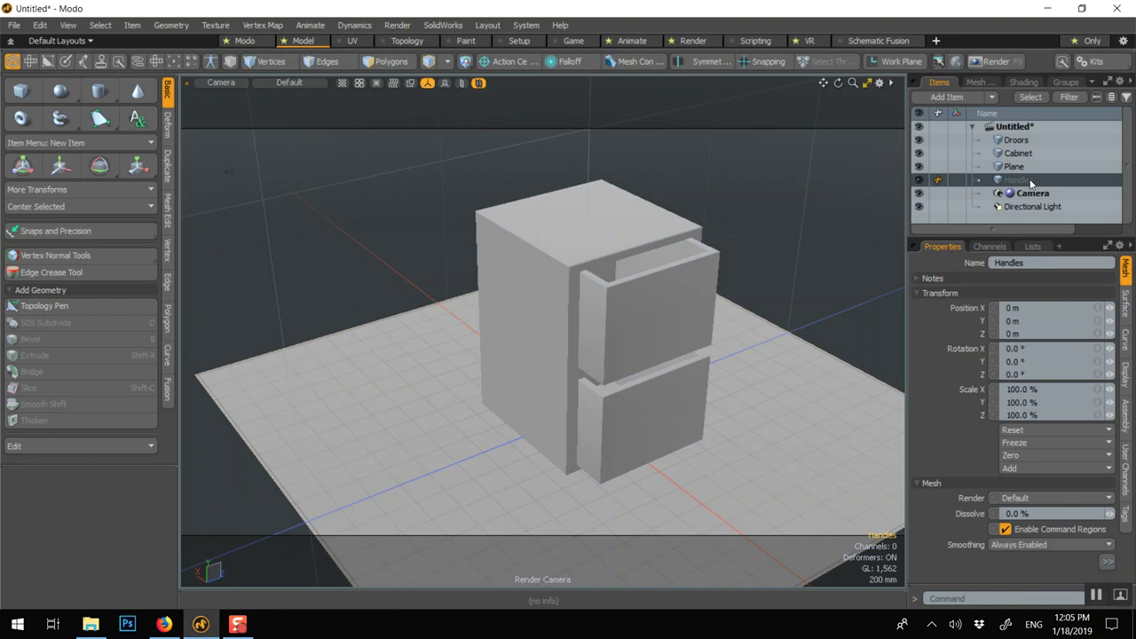
Step: In a maximized Top view, start a tube in the Handles item that crosses the drawer front and ends at about X -790 mm, Z -128 mm
left_click(867, 83)
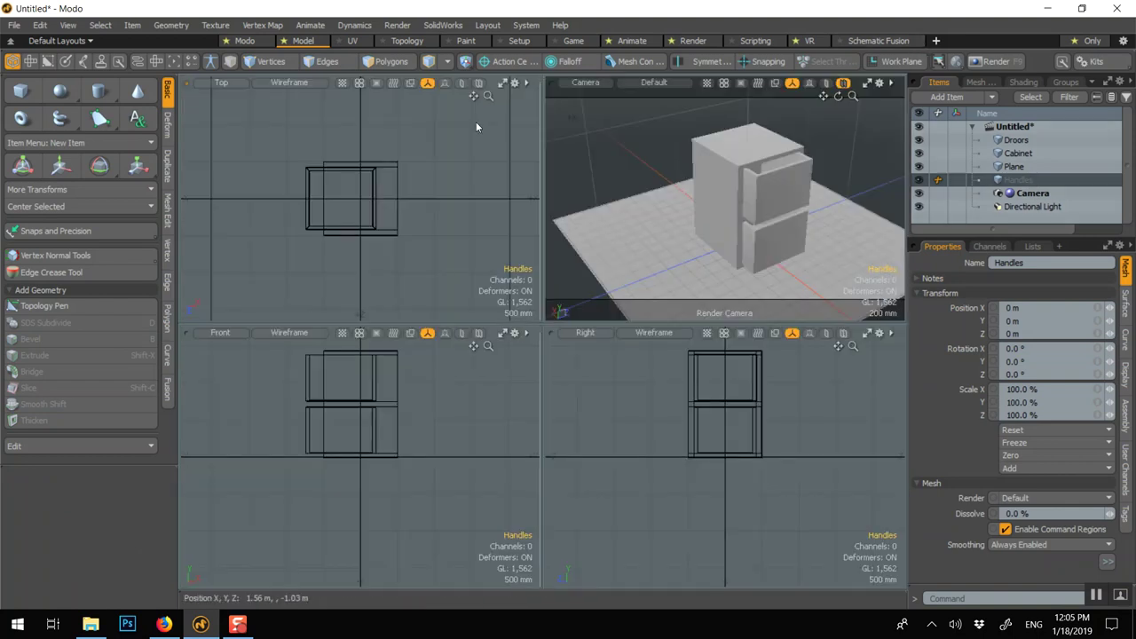
left_click(503, 82)
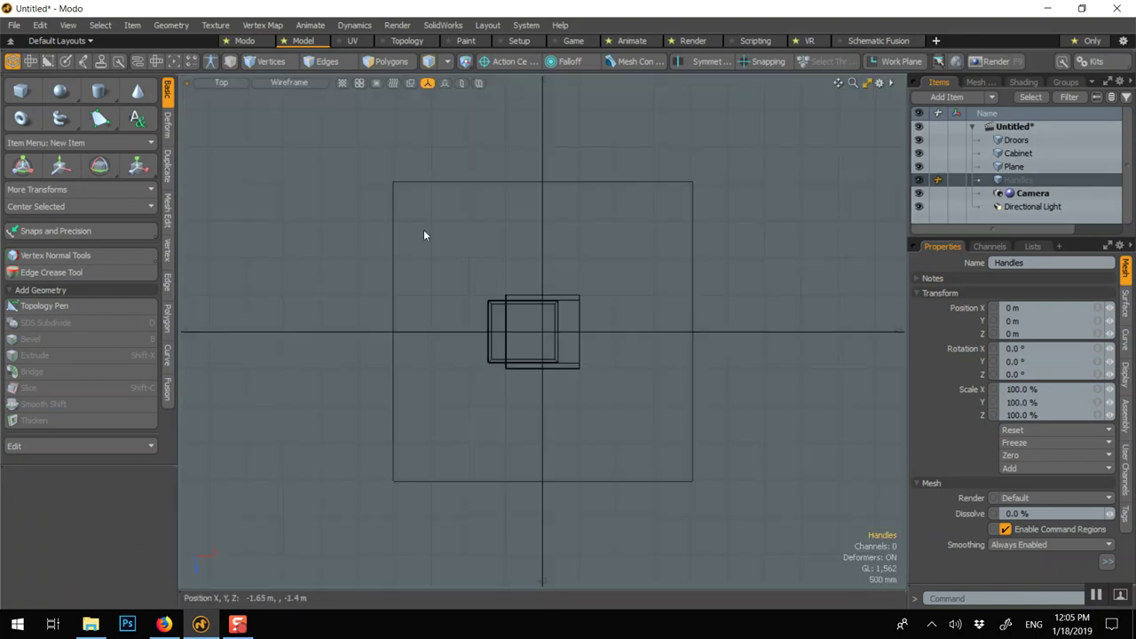
scroll(423, 229, "up", 3)
scroll(529, 380, "up", 2)
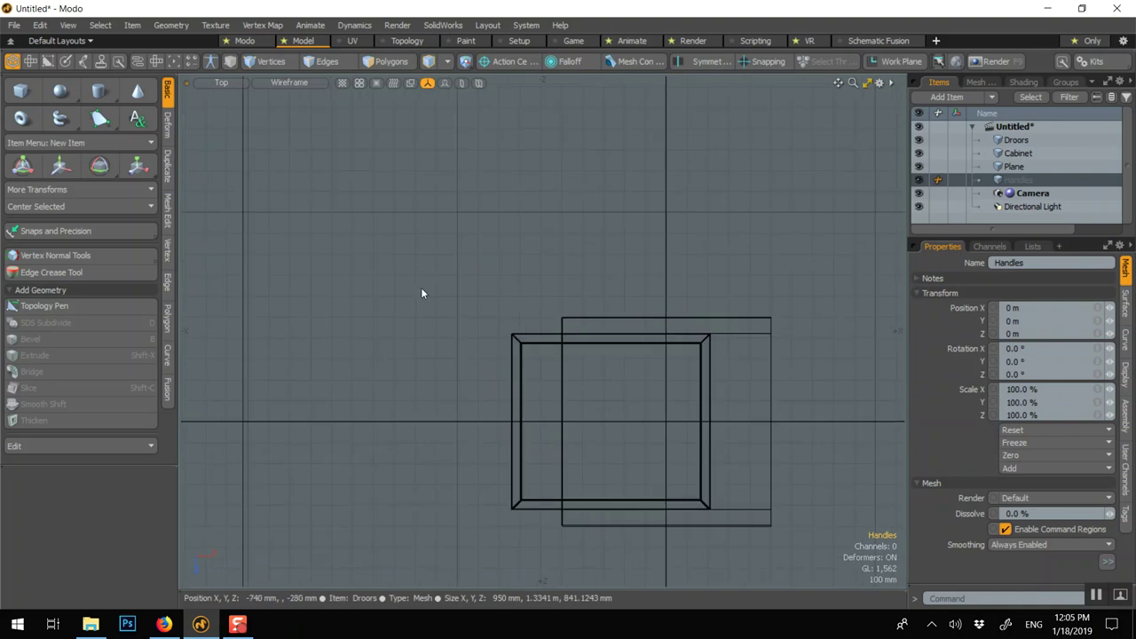
left_click(62, 121)
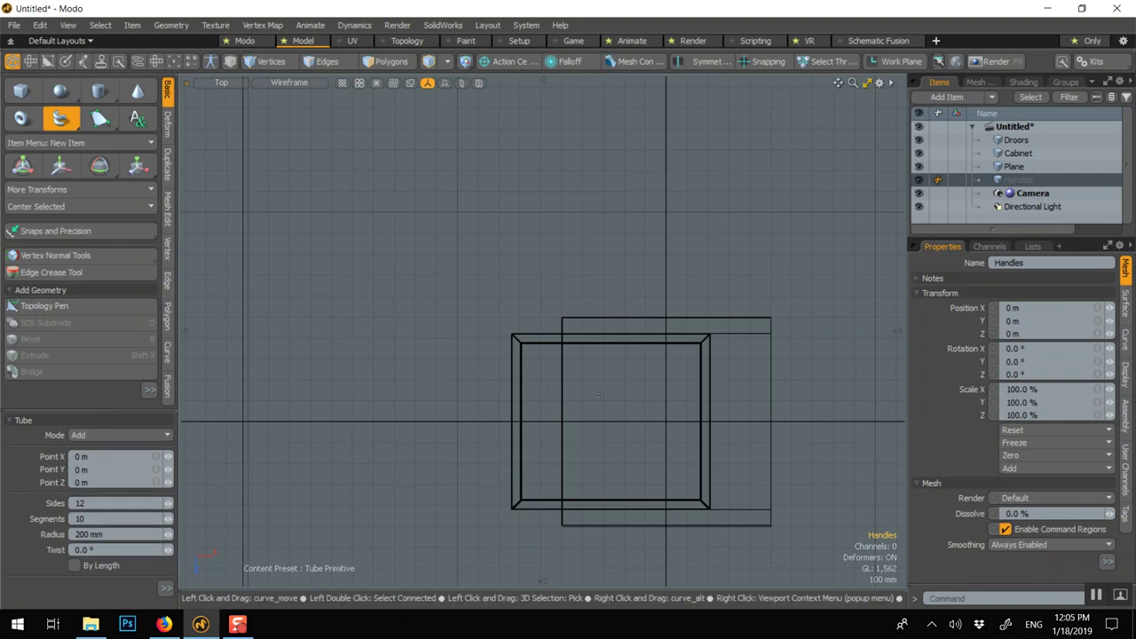
scroll(599, 394, "up", 3)
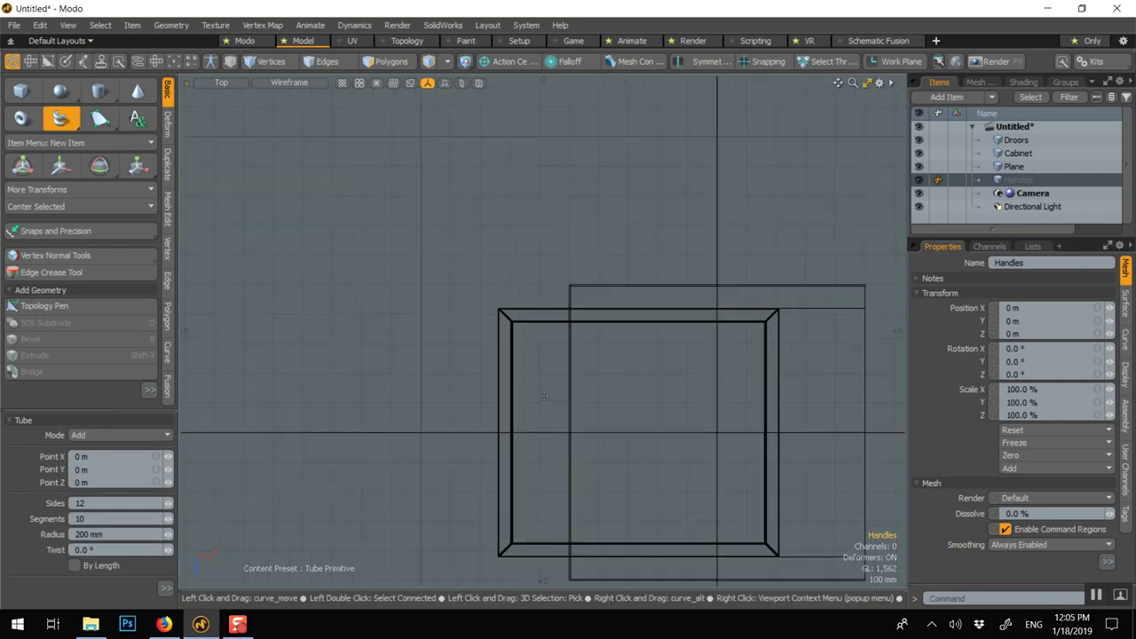
left_click(485, 394)
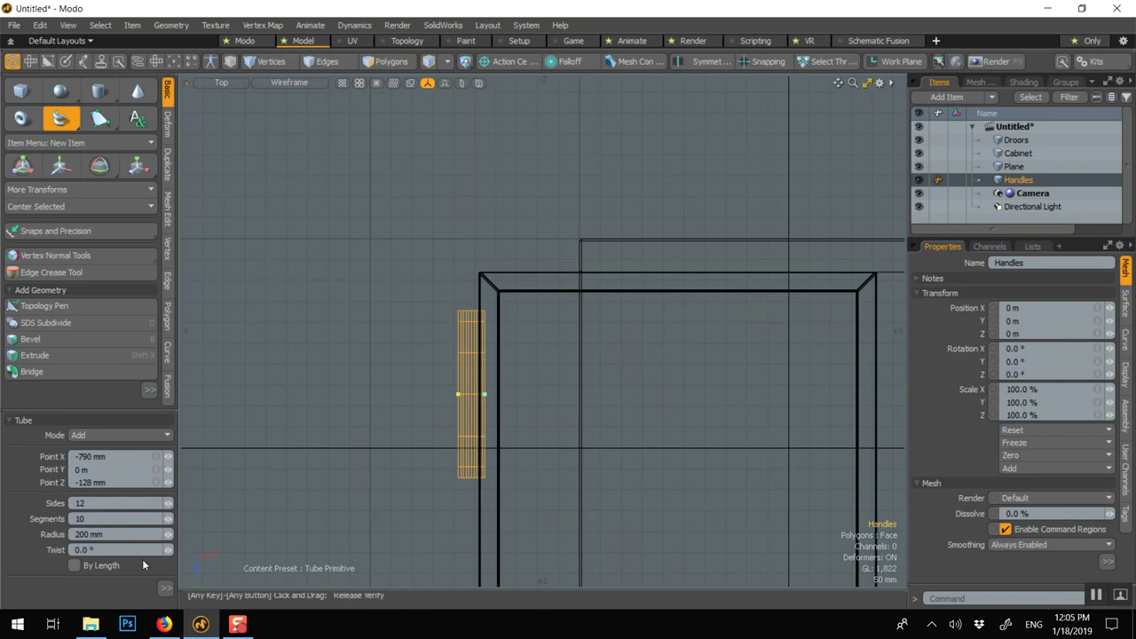
Step: Set the tube's radius to 15 mm and both its sides and segments to 8
left_click(123, 536)
type("1")
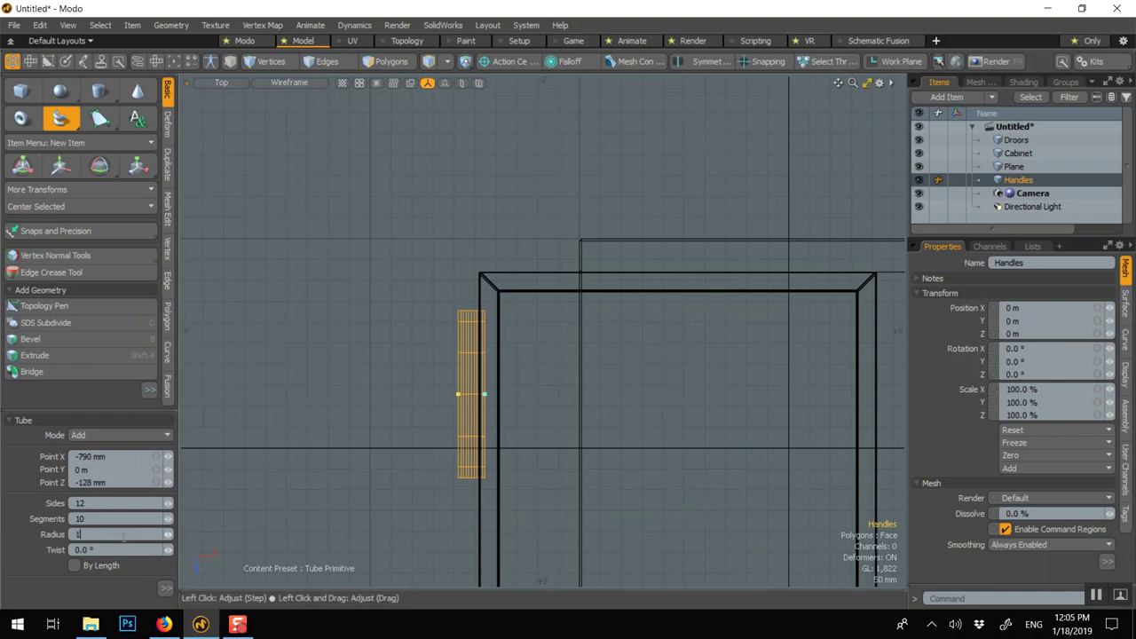
type("5 mm")
key("Return")
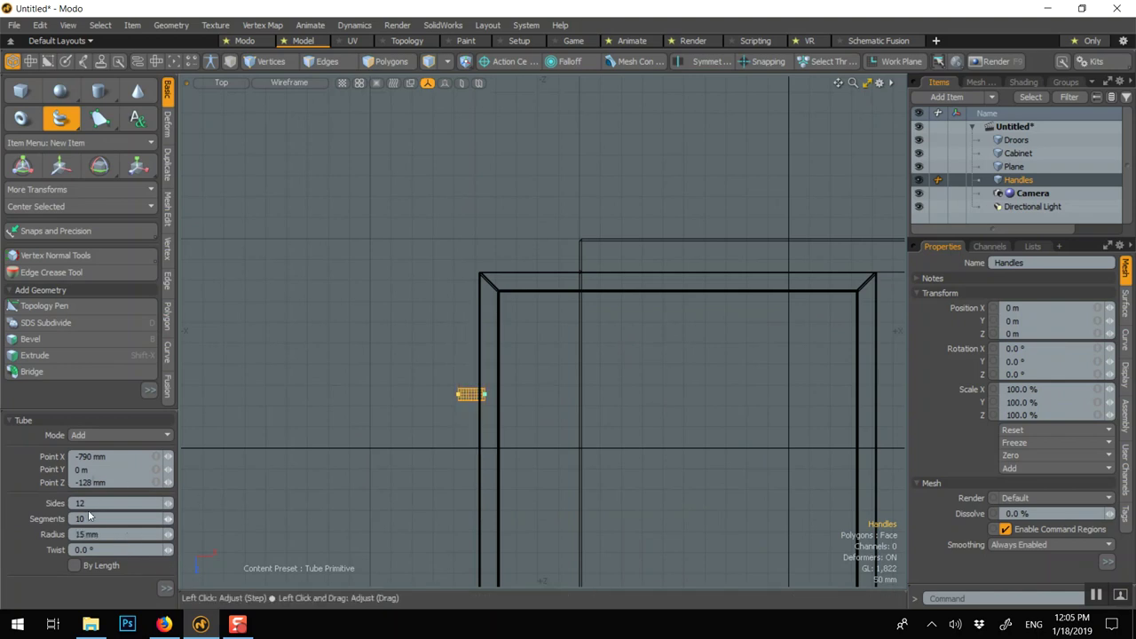
type("8")
key("BackSpace")
key("BackSpace")
type("8")
key("Return")
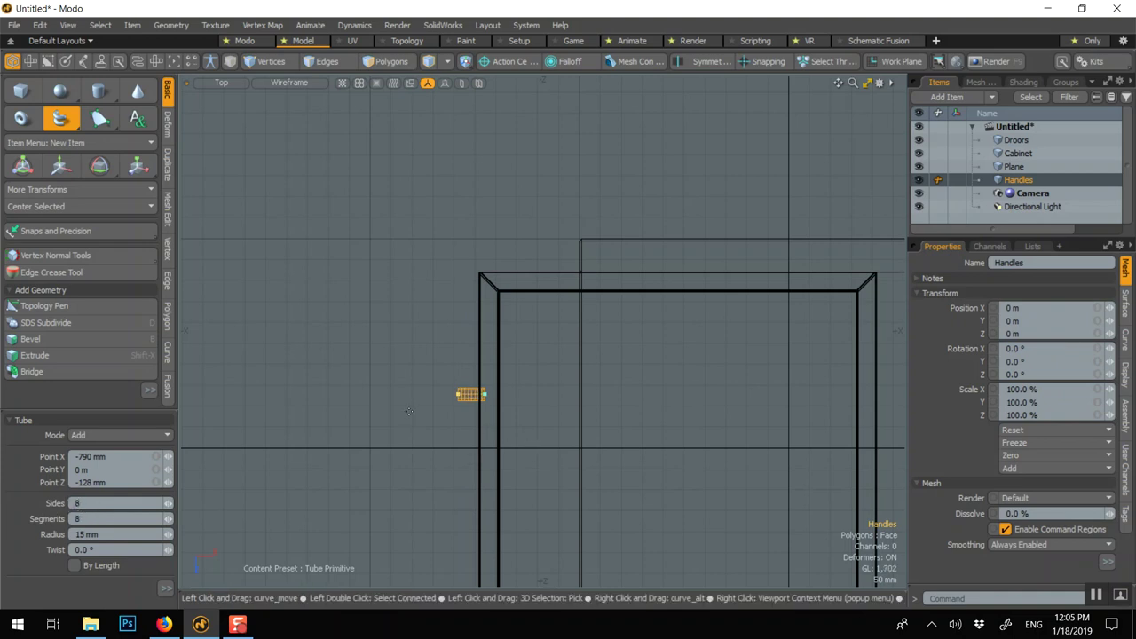
Step: Add four more tube points to form a C-shaped handle returning to the drawer front at about X -718 mm, Z 148 mm
left_click(442, 423)
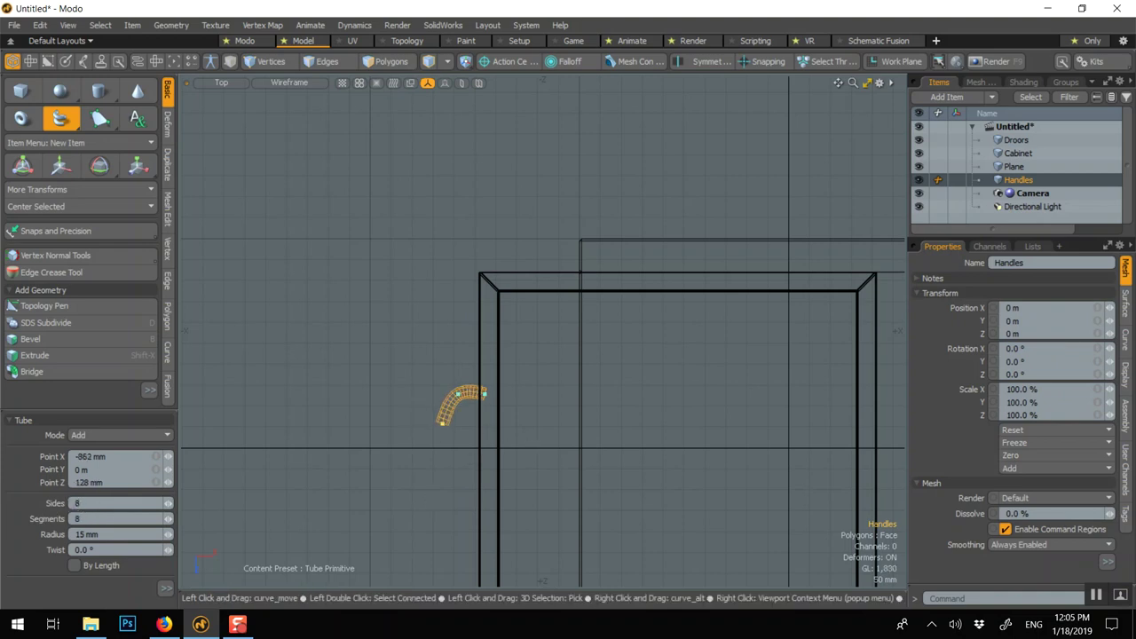
left_click(440, 505)
left_click_drag(440, 505, 439, 499)
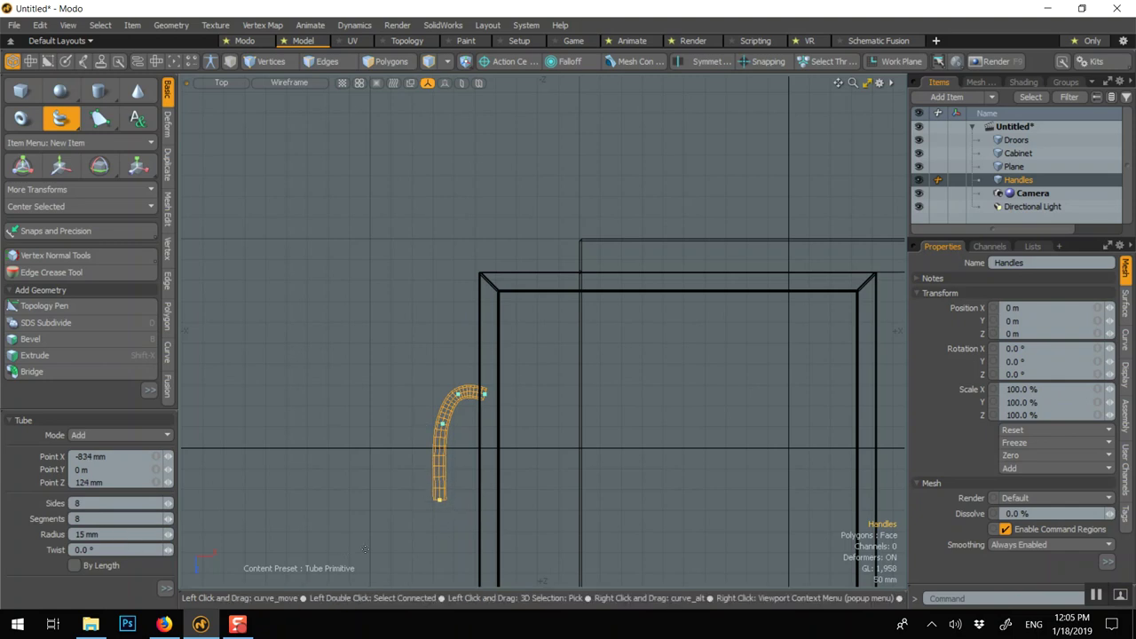
left_click(466, 508)
left_click(488, 509)
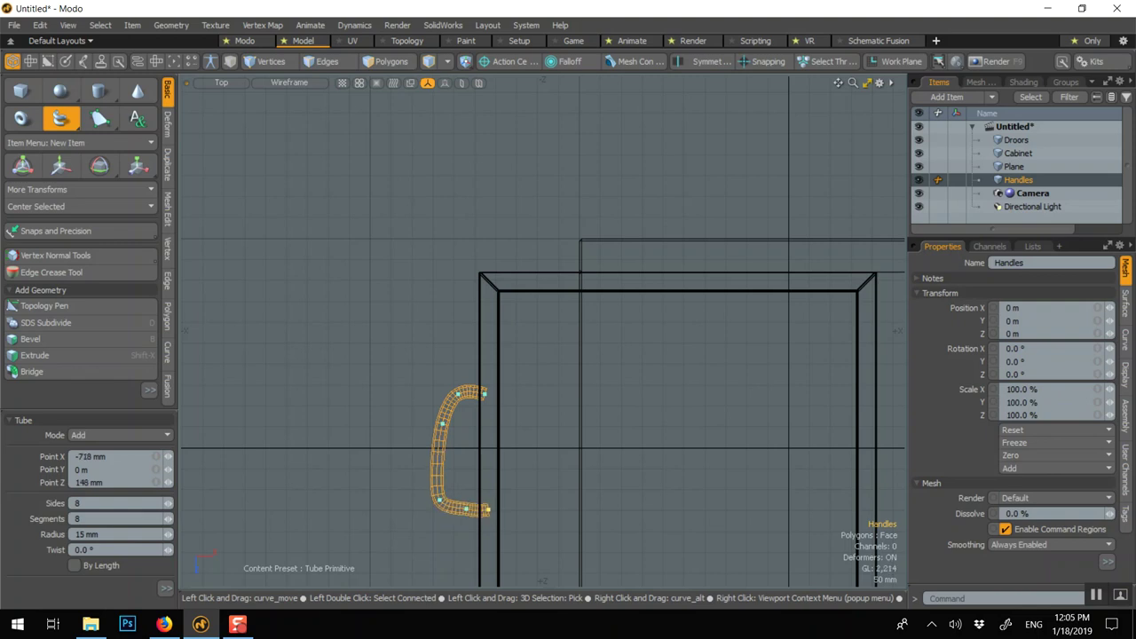
Step: Reshape the handle tube by pushing both ends deeper into the drawer front and evening its bends, with the grip at about X -810 mm
scroll(479, 401, "up", 2)
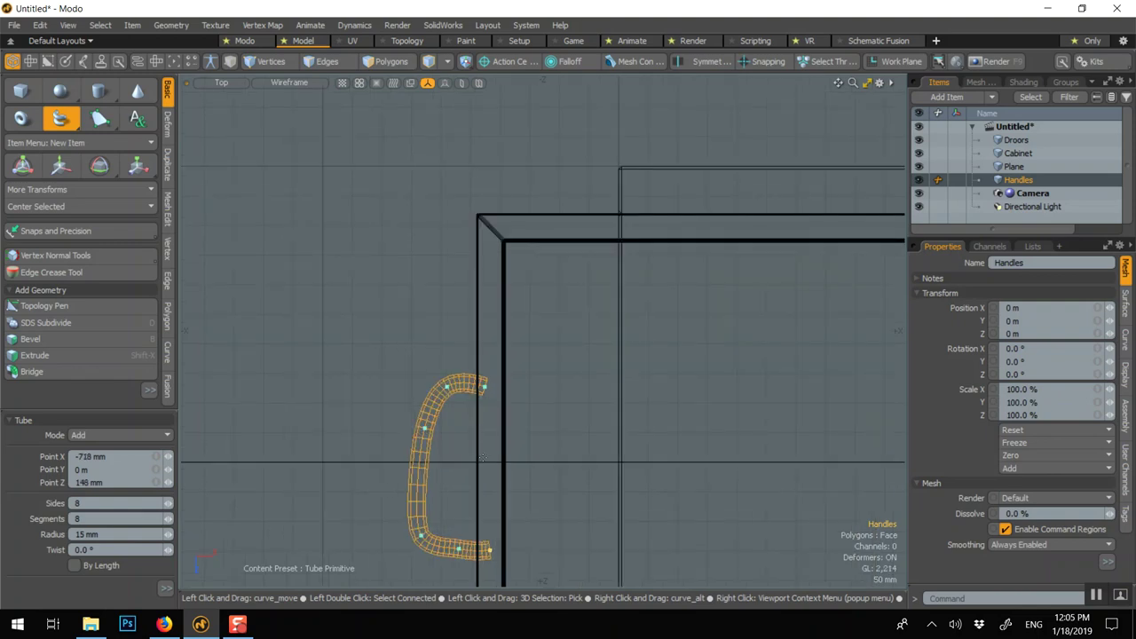
left_click_drag(482, 481, 517, 426, "alt+shift")
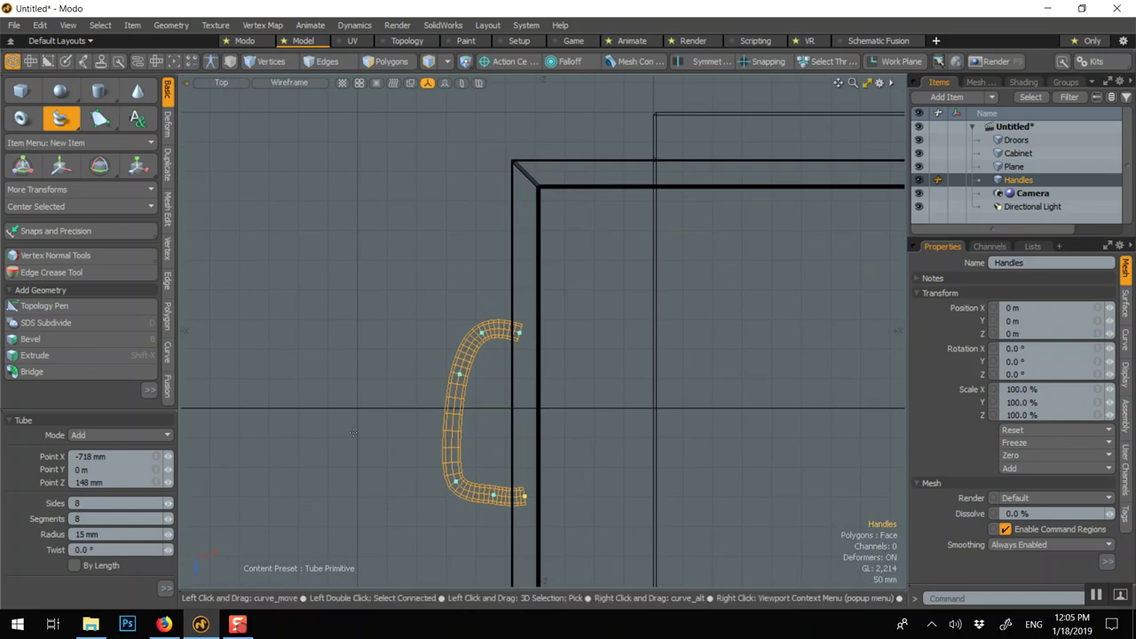
left_click_drag(522, 335, 528, 335)
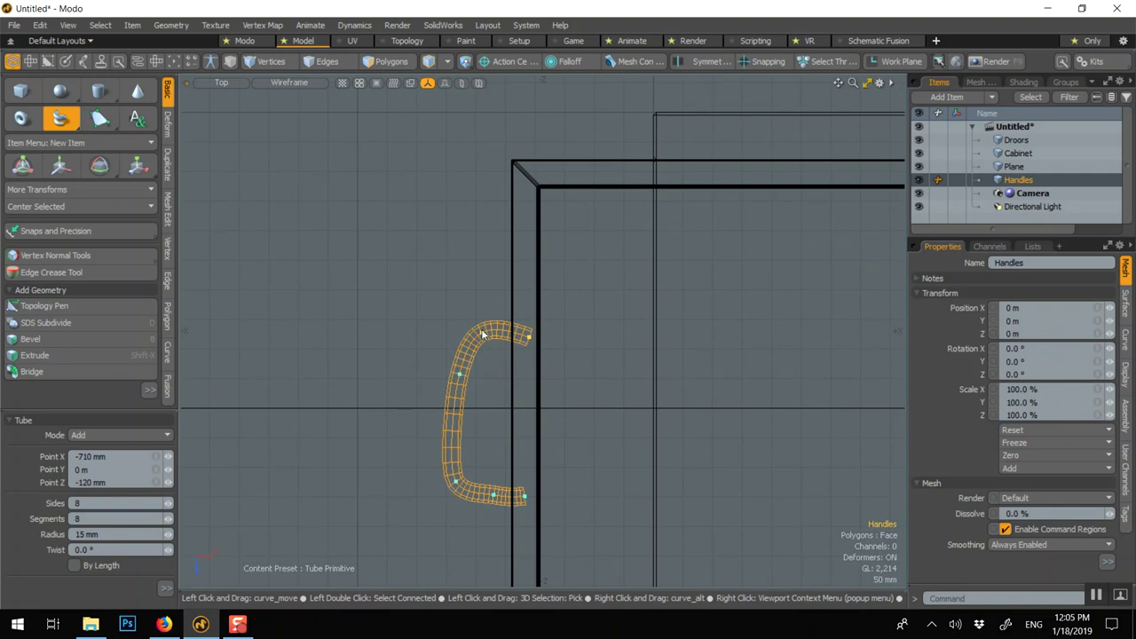
left_click_drag(482, 334, 478, 342)
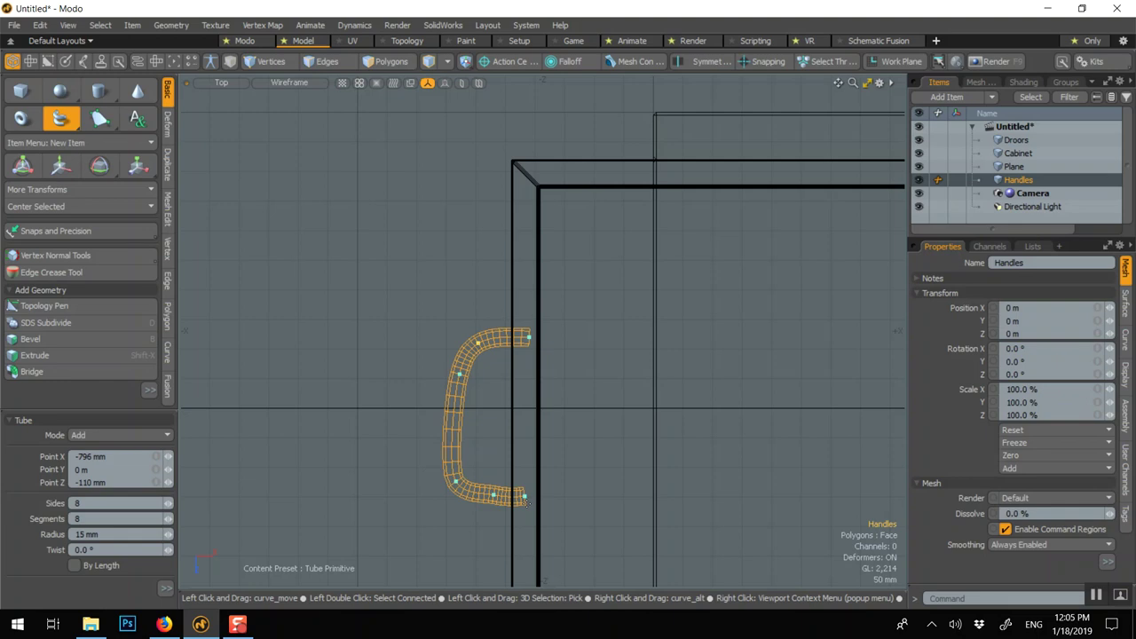
left_click_drag(525, 499, 530, 498)
left_click_drag(456, 486, 472, 467)
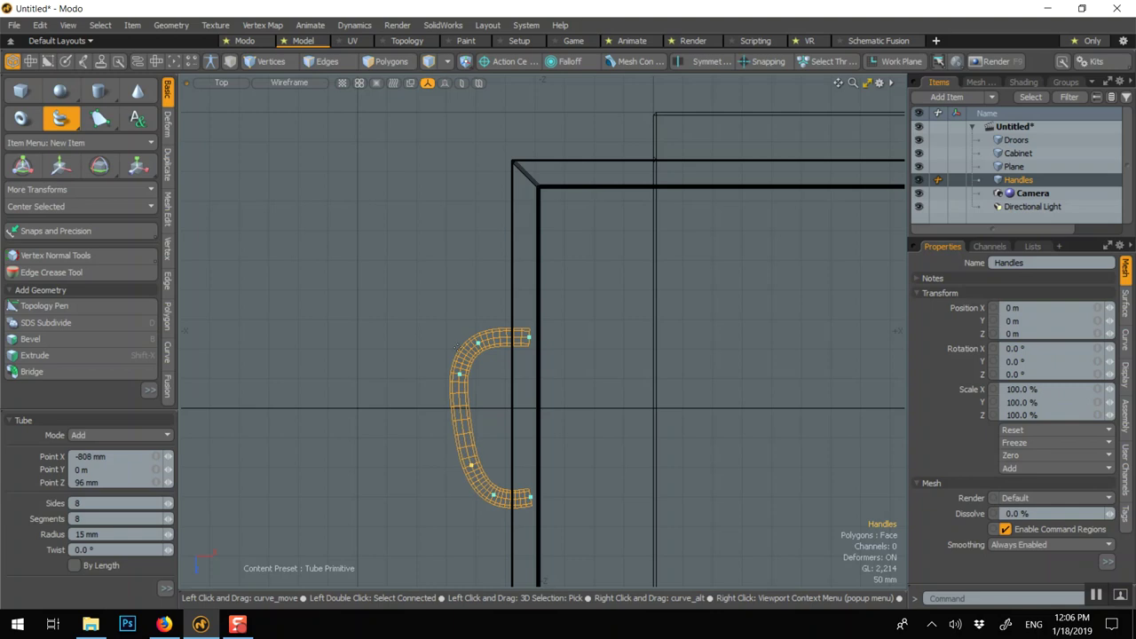
left_click(459, 376)
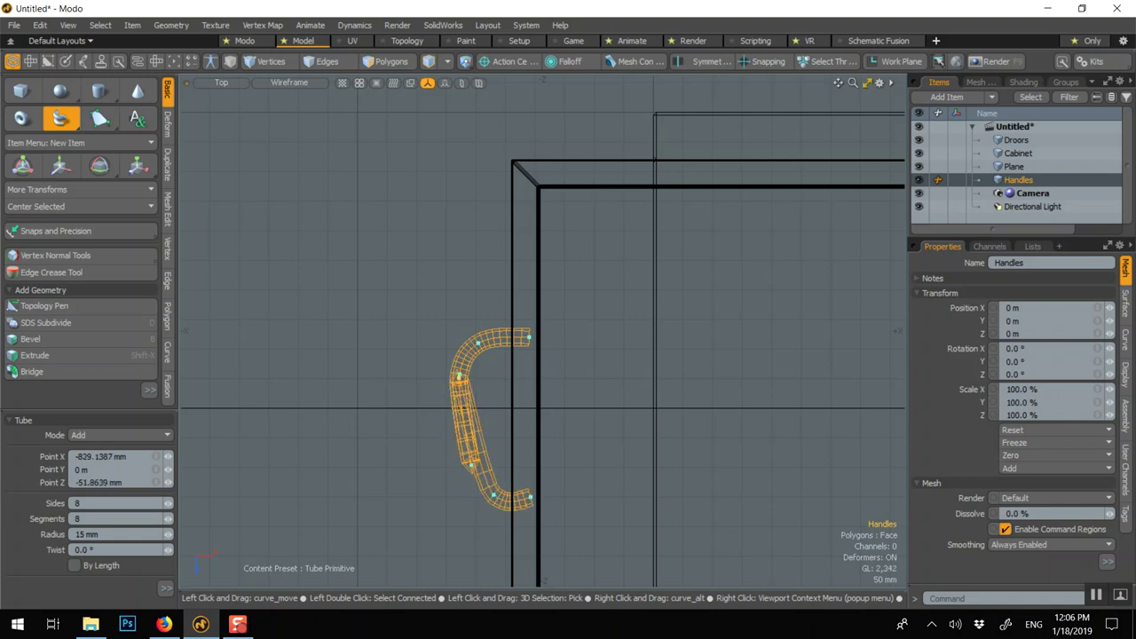
key("ctrl+z")
left_click_drag(460, 375, 470, 372)
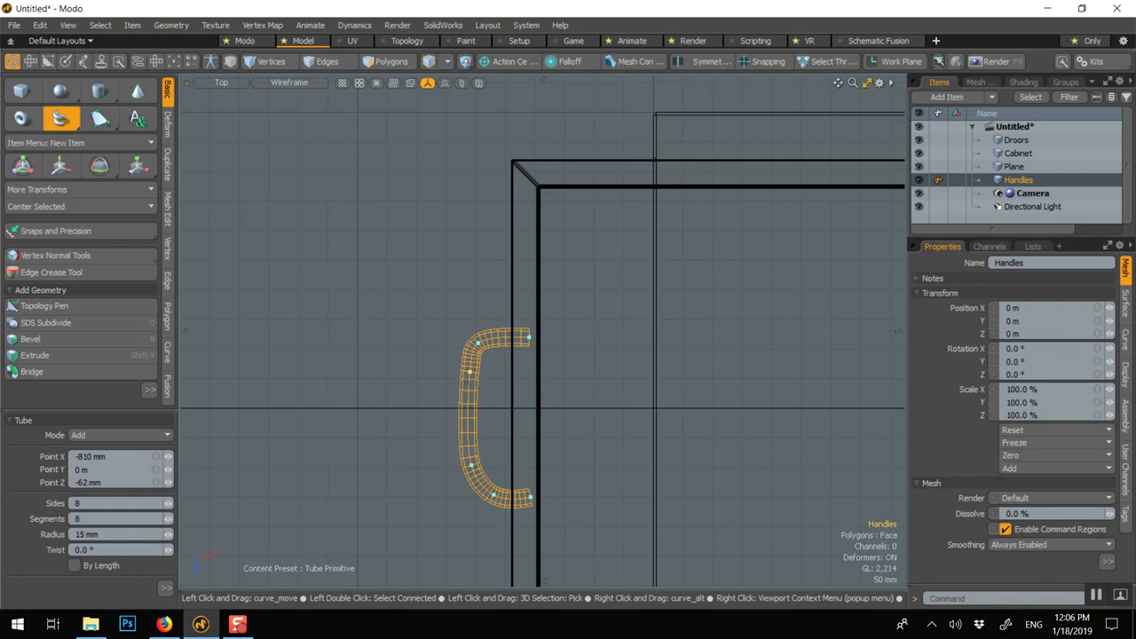
key("space")
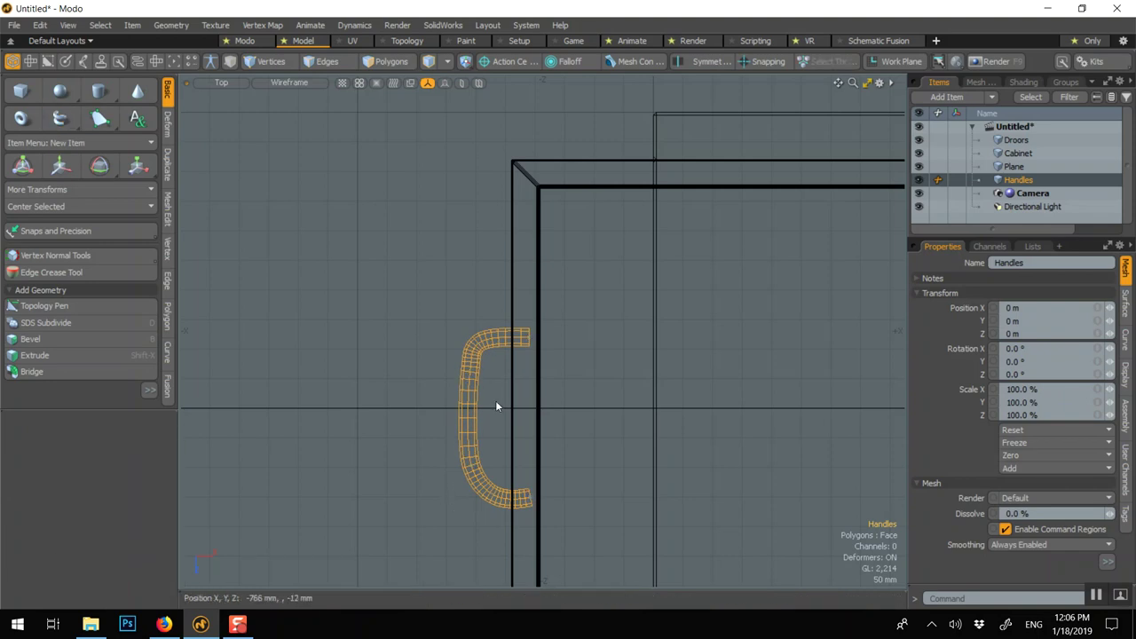
Step: Return to the maximized Camera view and raise the Handles item to Y 540 mm, onto the lower drawer's front
scroll(495, 400, "down", 5)
left_click(868, 85)
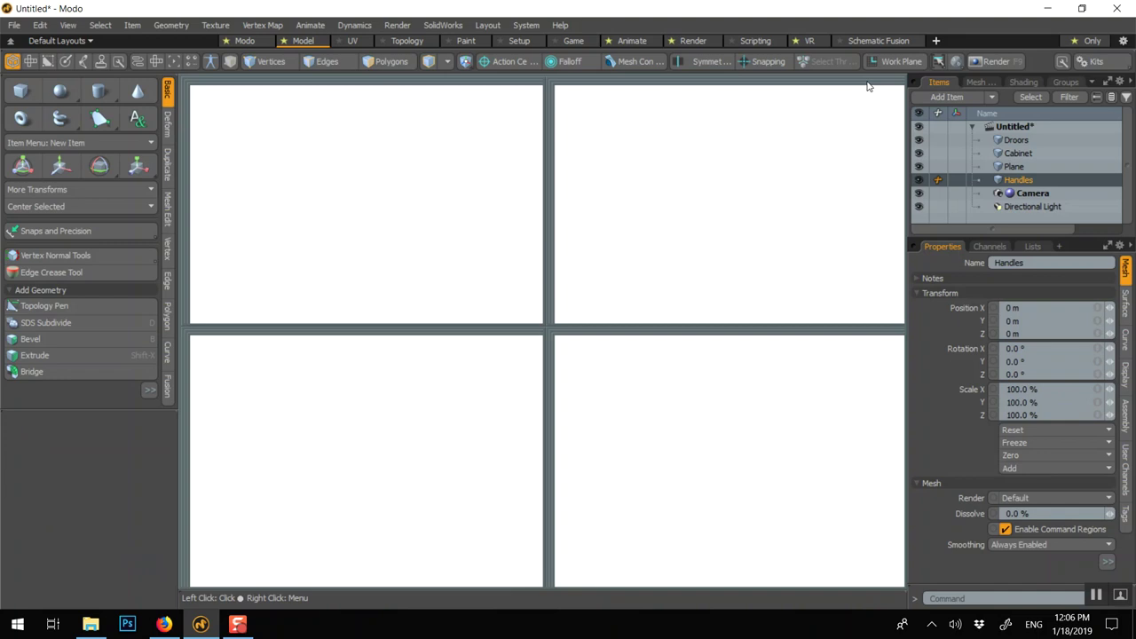
left_click(868, 85)
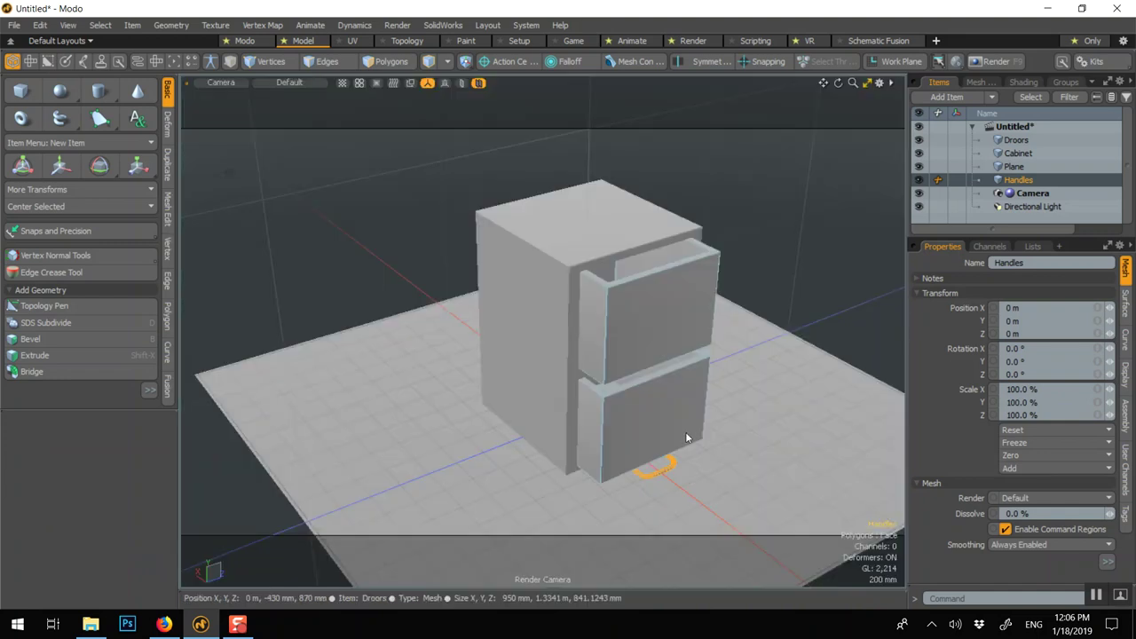
key("w")
left_click_drag(585, 359, 585, 290)
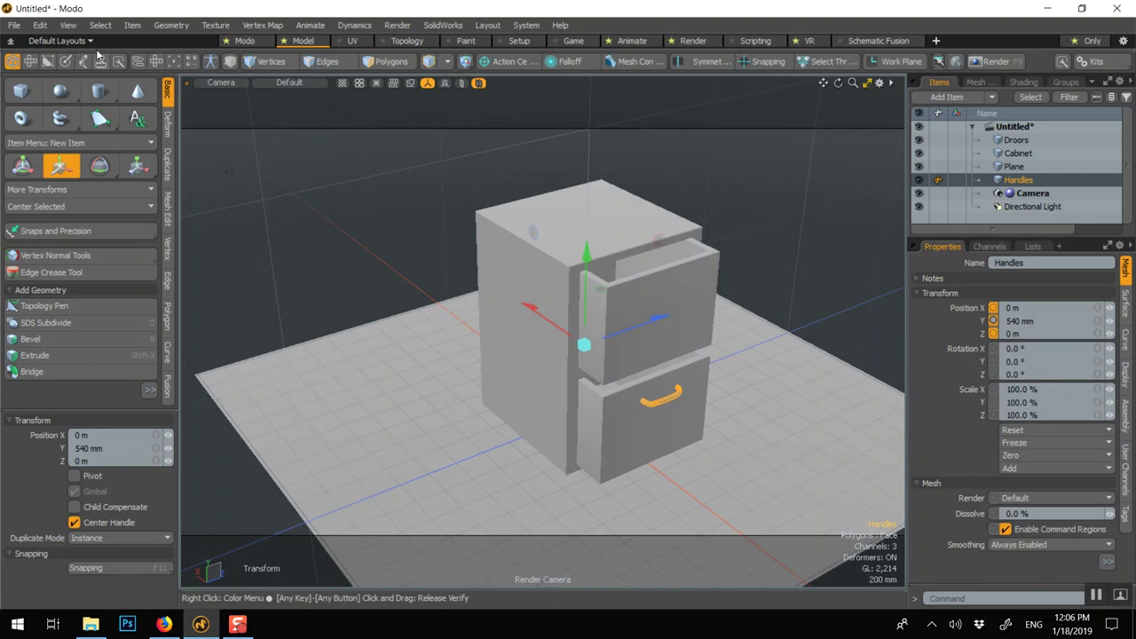
Step: Move the Handles item's center to the center of its bounding box
left_click(40, 25)
mouse_move(182, 267)
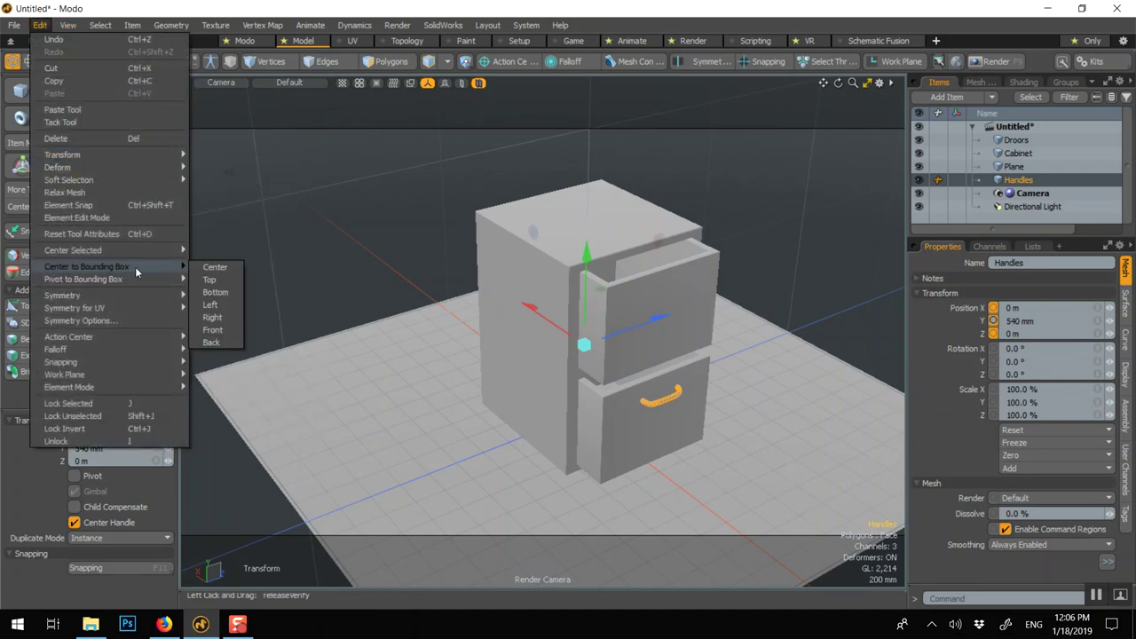
left_click(214, 280)
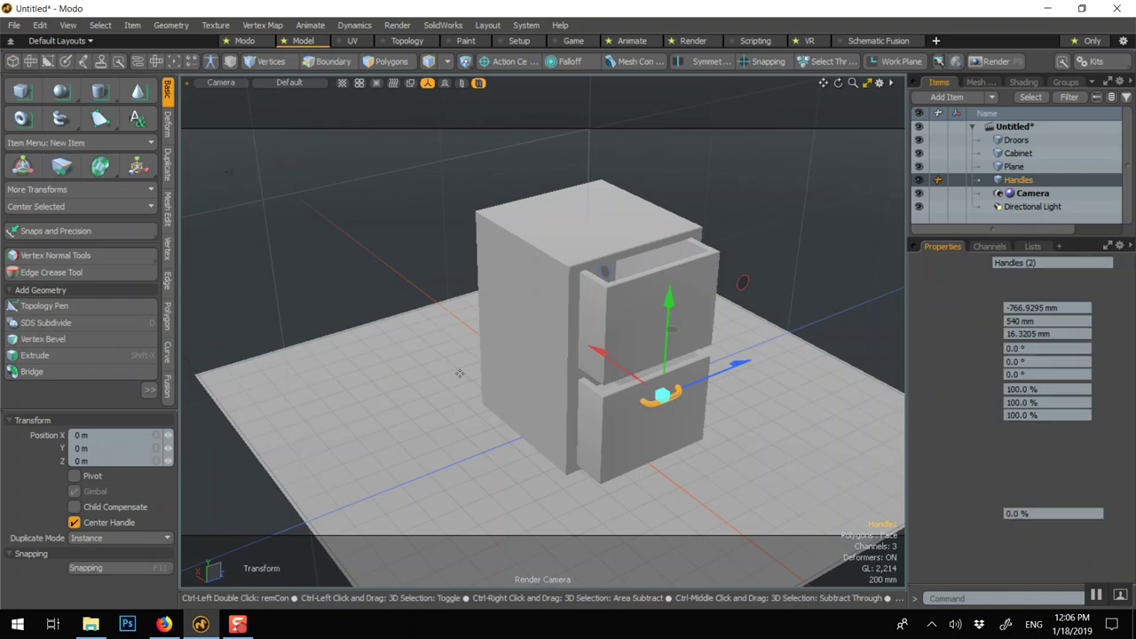
Step: Duplicate the Handles item and raise the copy to Y 1.22 m, onto the upper drawer's front
key("ctrl+d")
key("w")
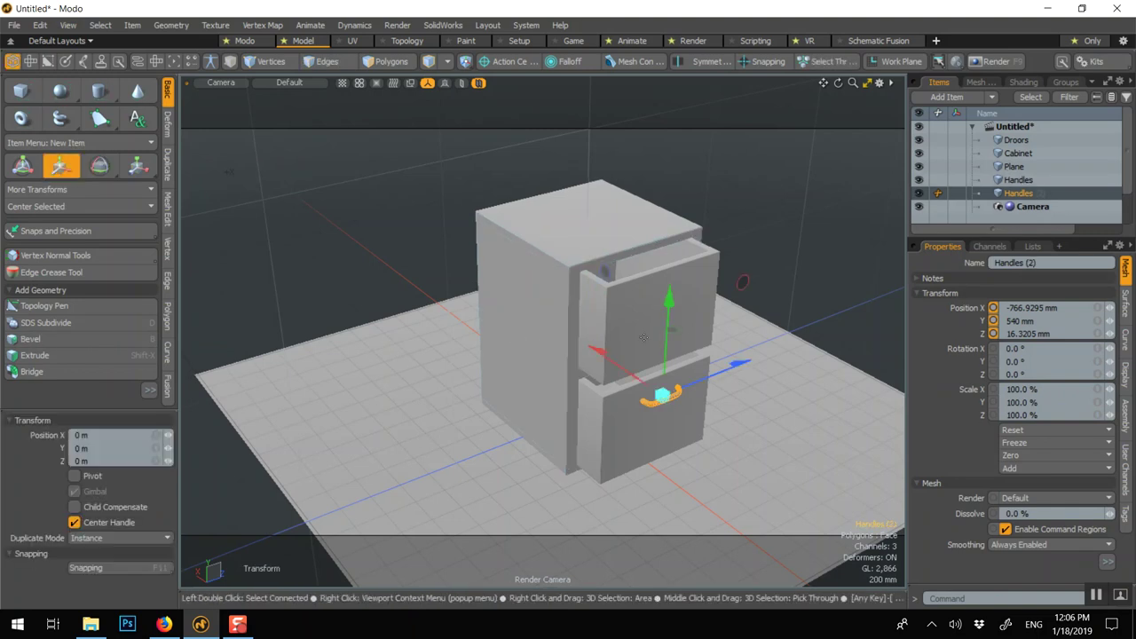
left_click_drag(671, 298, 671, 199)
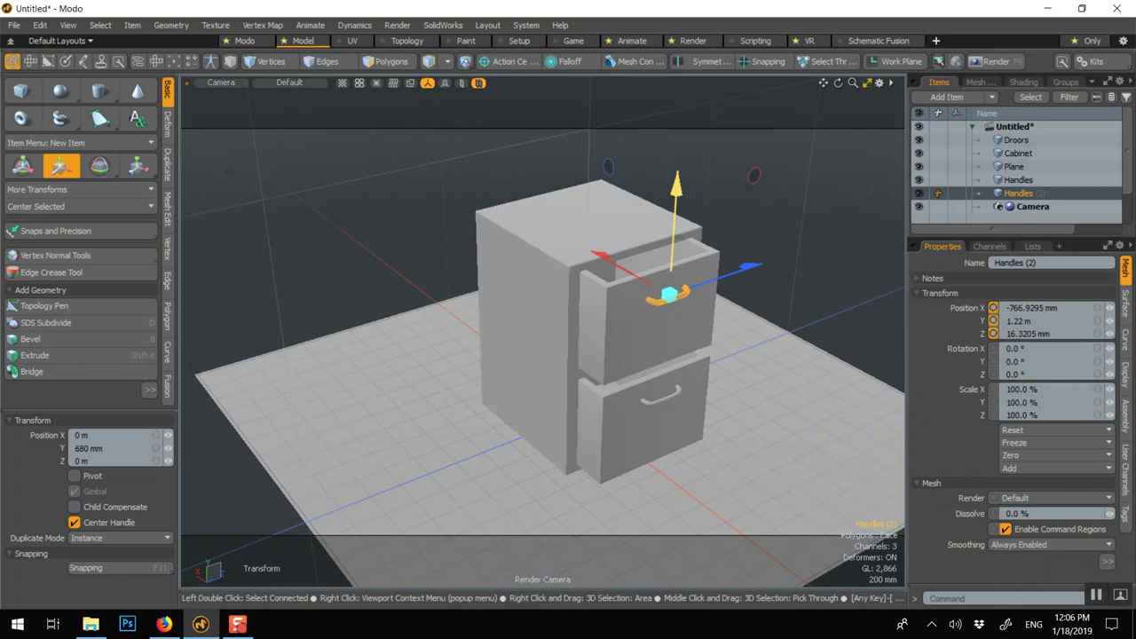
key("q")
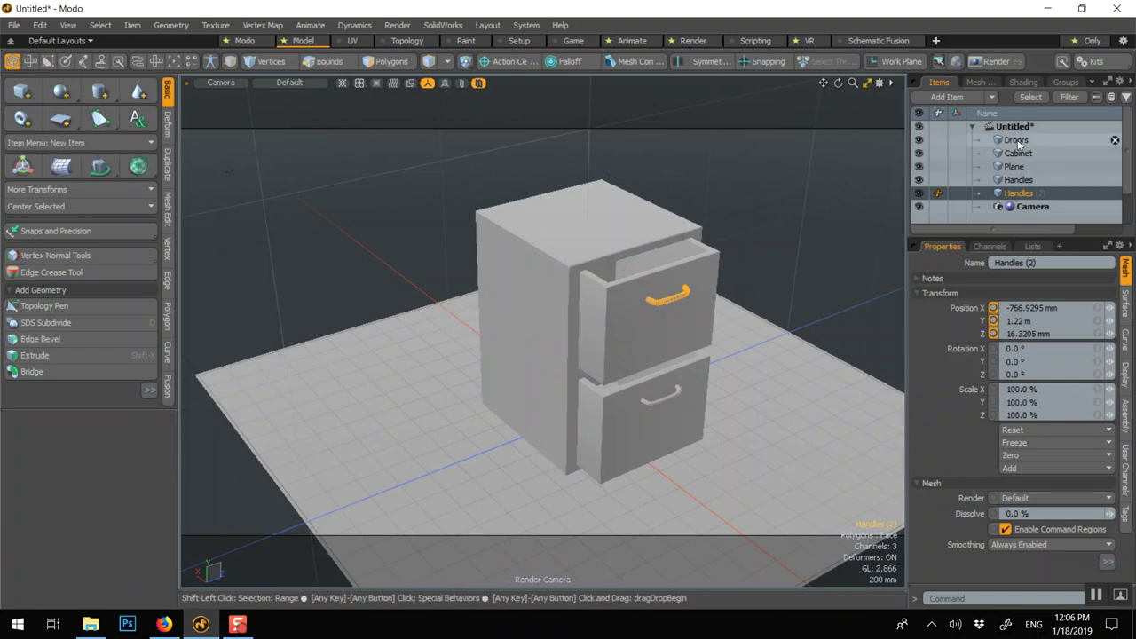
Step: Group the drawers, cabinet and both handles under one group locator, leaving the Plane out, and clear the selection
left_click(1018, 143, "shift")
key("ctrl")
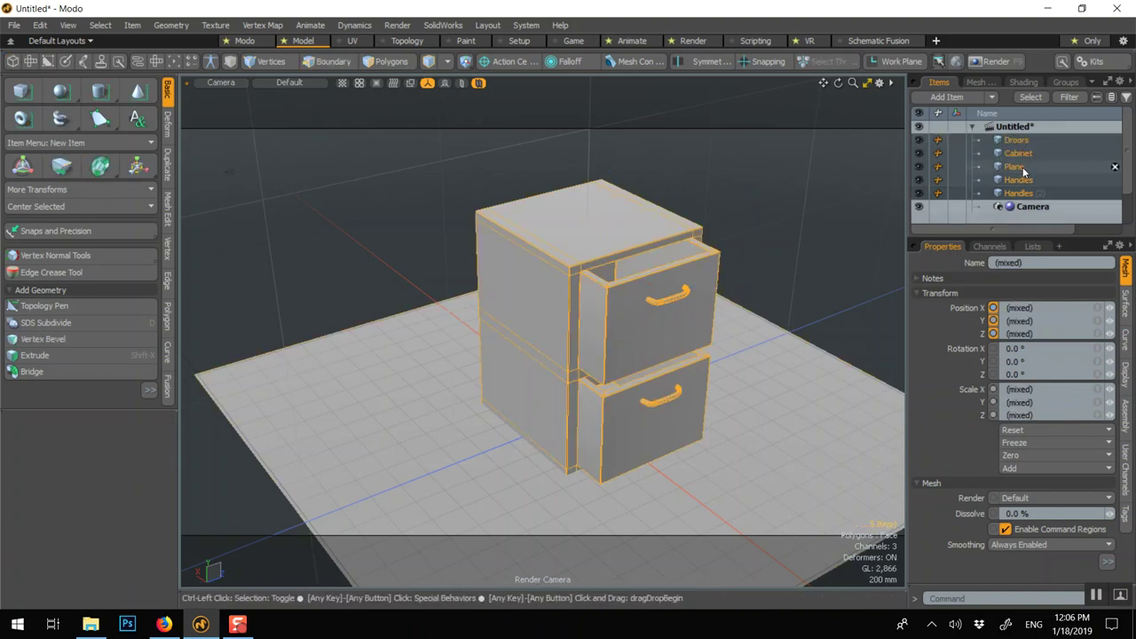
left_click(1023, 169, "ctrl")
key("ctrl+g")
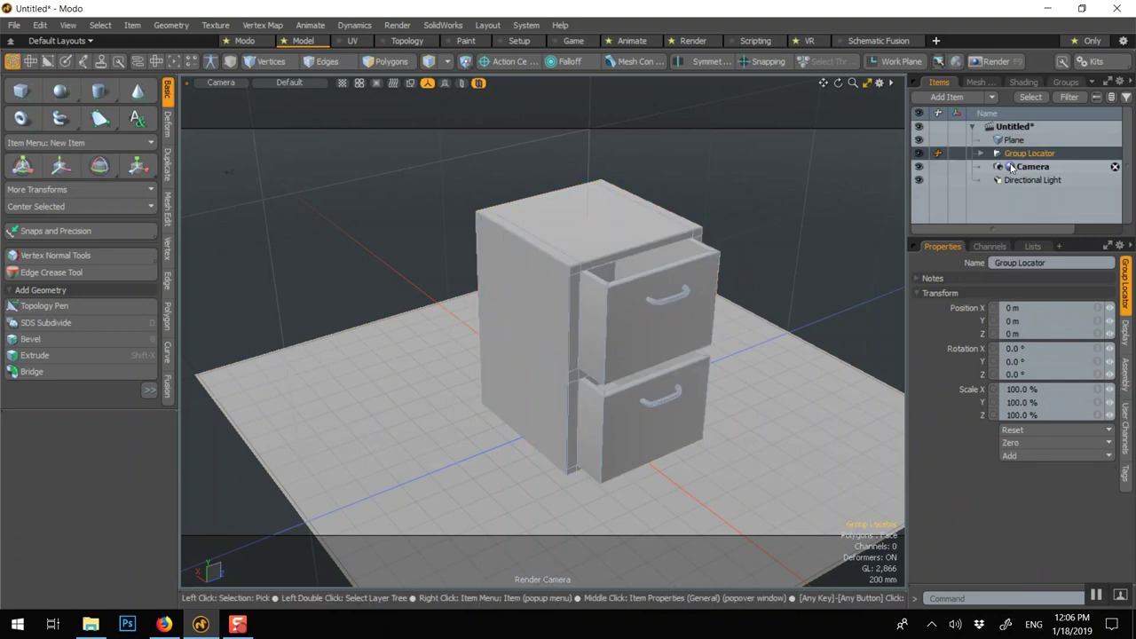
left_click(619, 167)
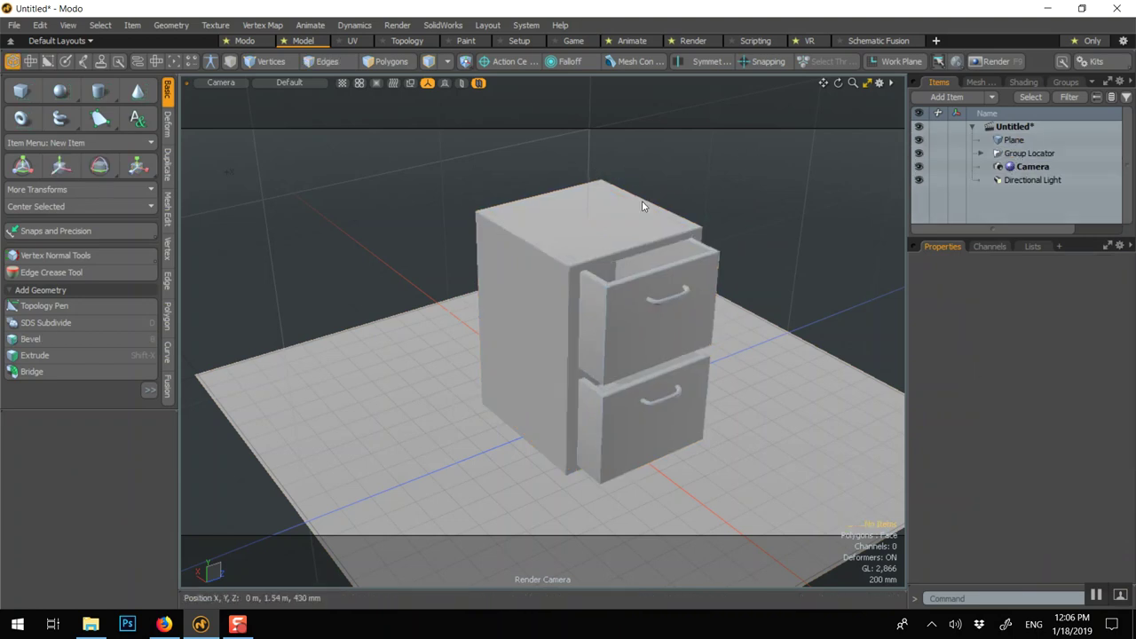
Step: Assign a new material named Handle with pure red color (1.0, 0.0, 0.0) to both drawer handles
left_click(662, 299)
left_click(652, 400, "shift")
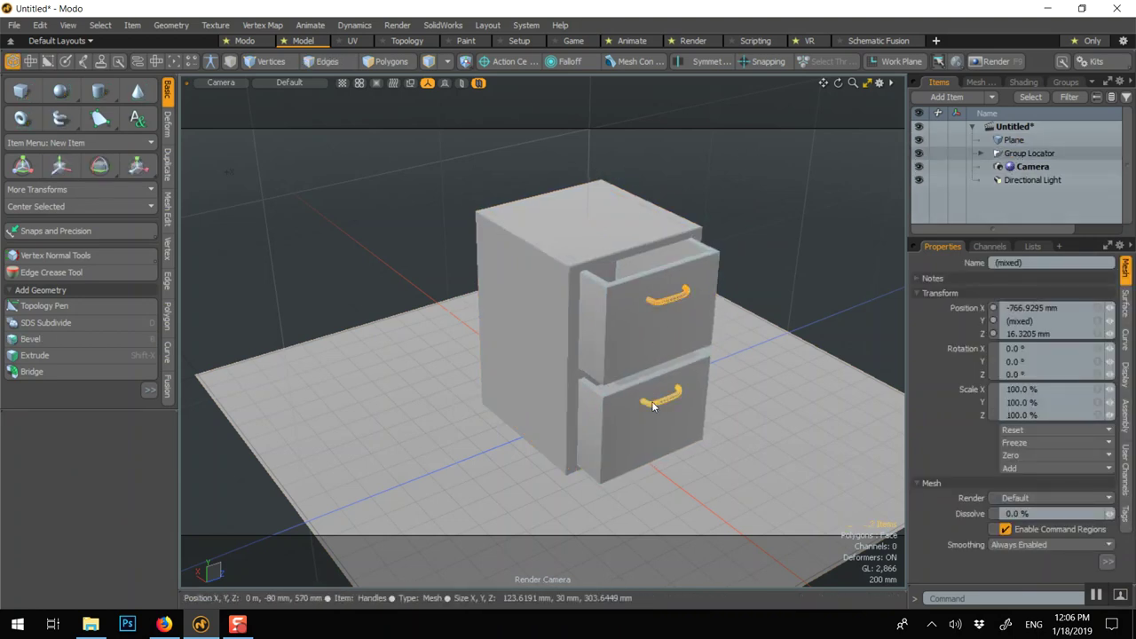
key("m")
type("Handle")
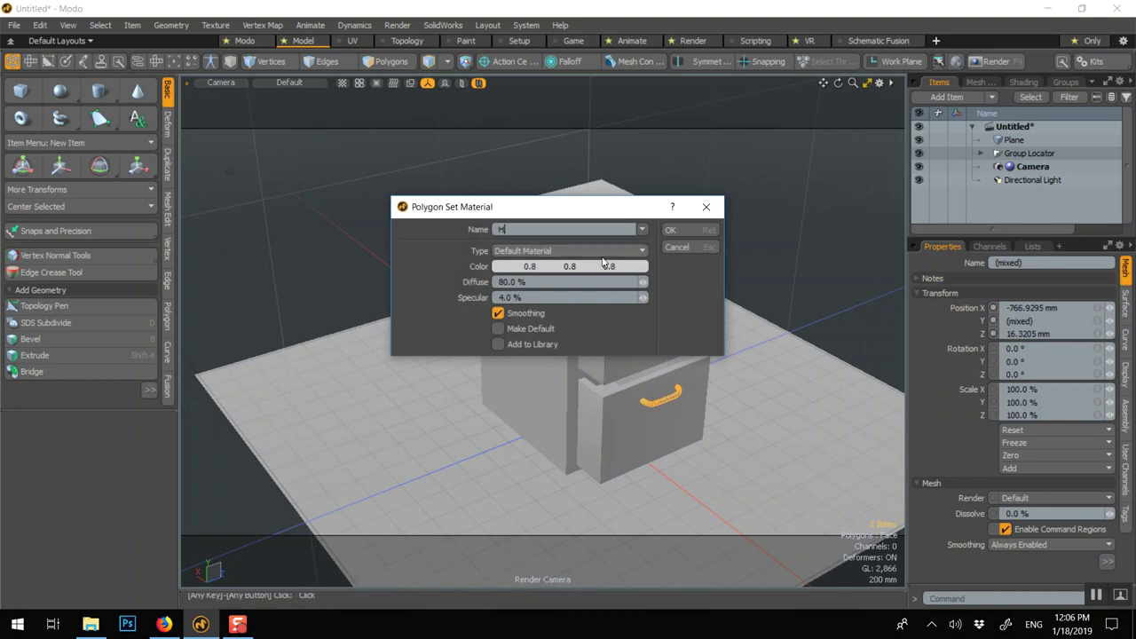
left_click(552, 268)
left_click(411, 282)
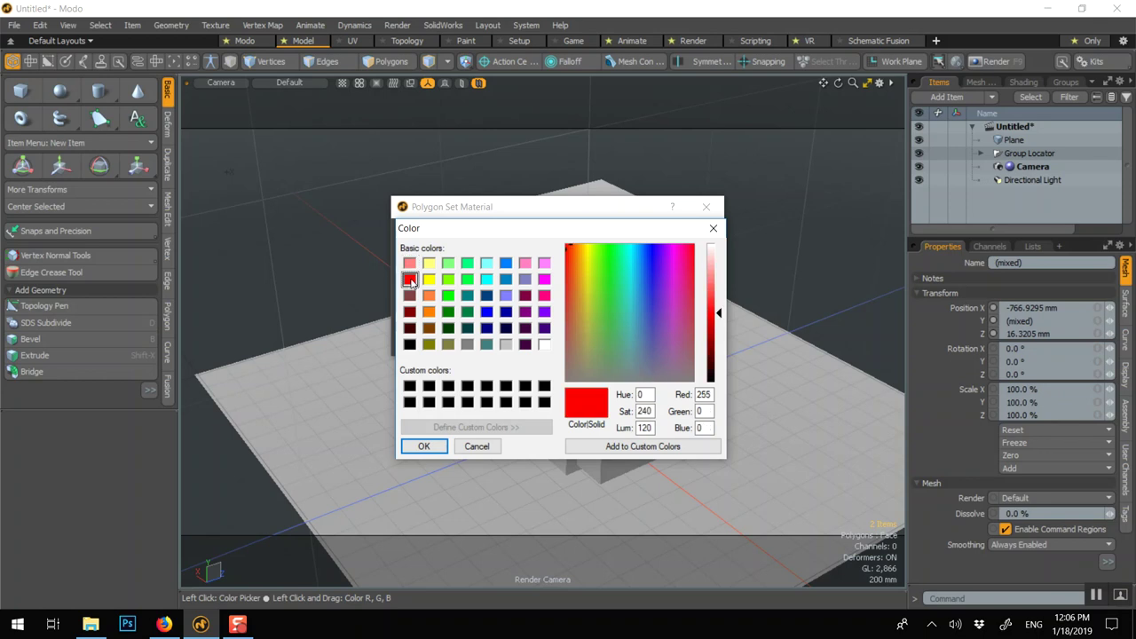
left_click(424, 445)
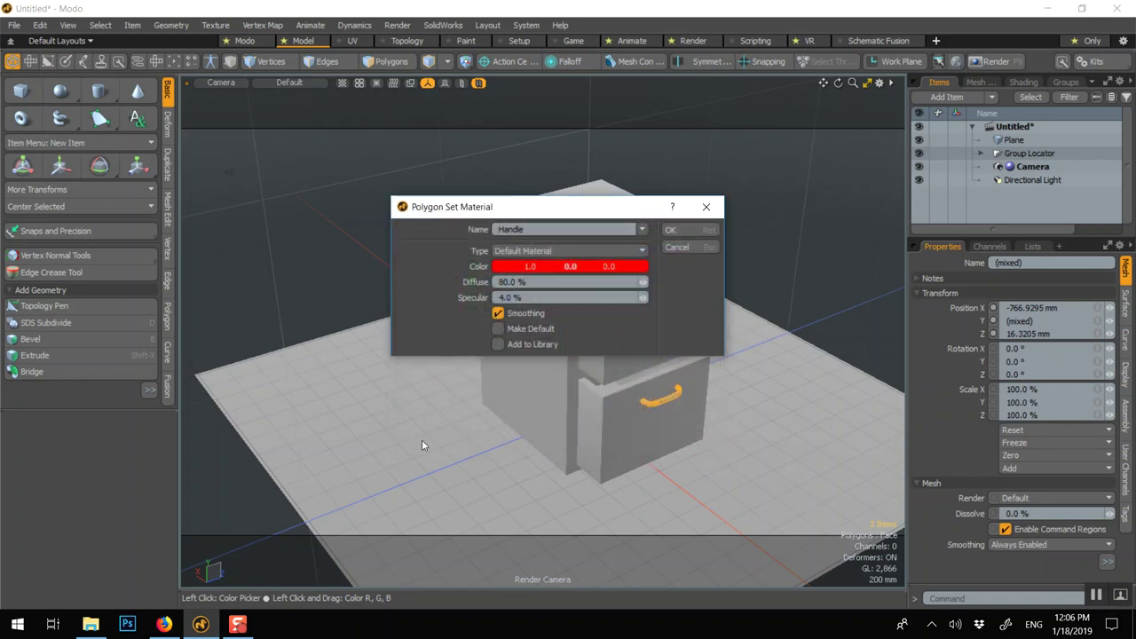
left_click(676, 229)
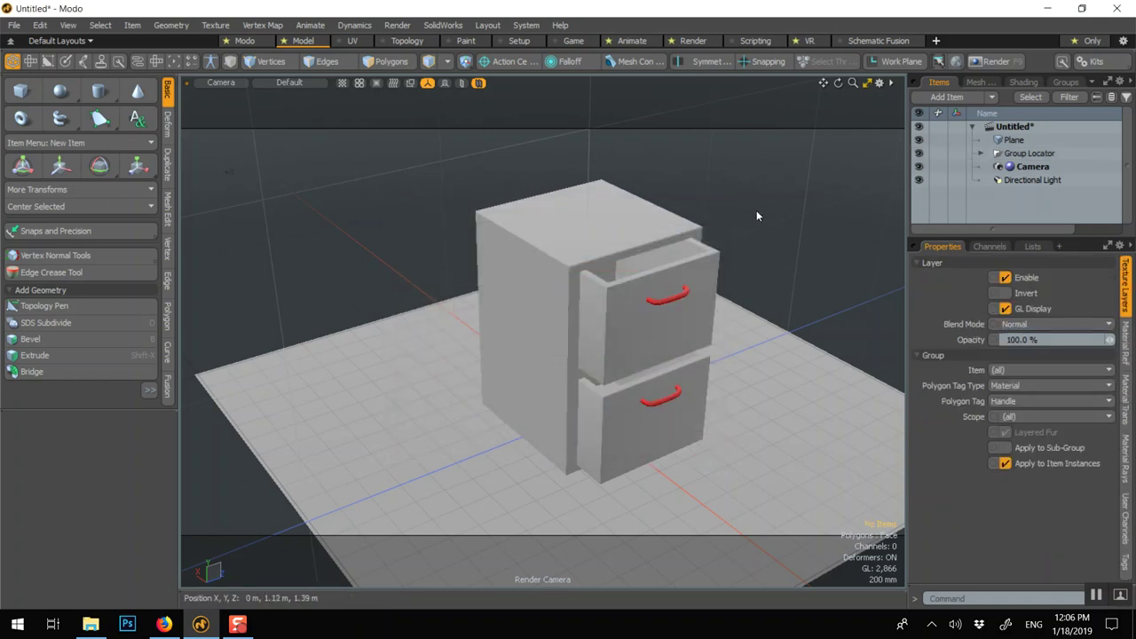
Step: Open the render preview of the cabinet scene
key("F9")
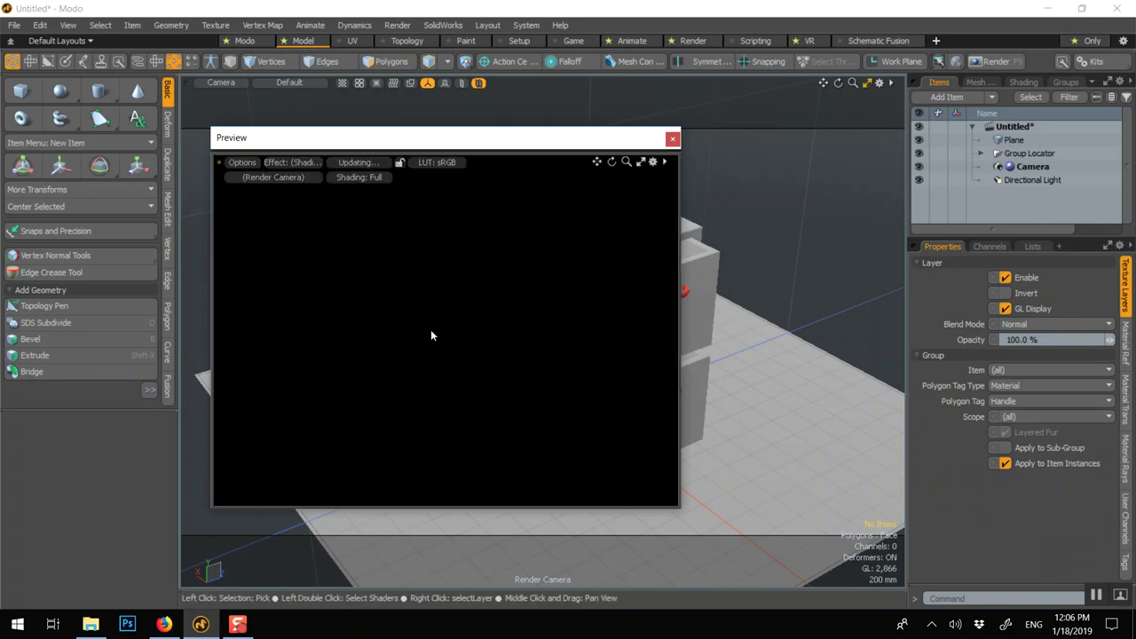